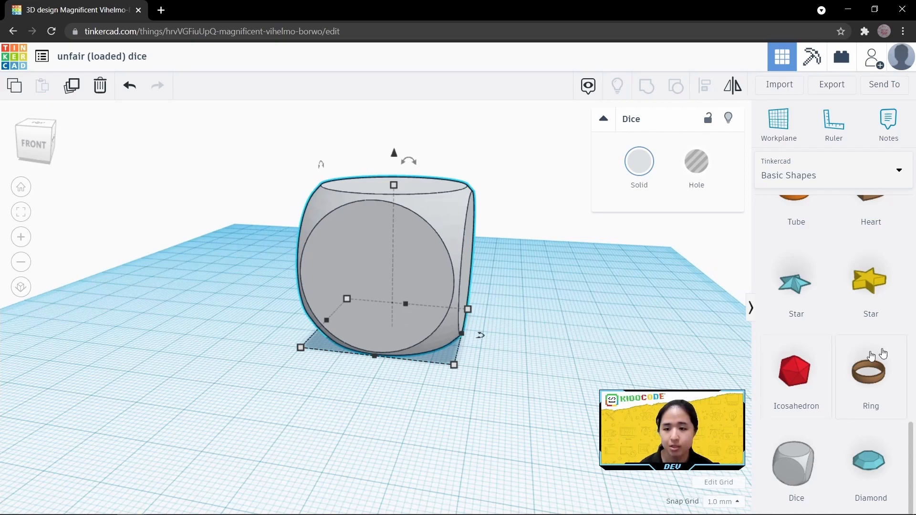
- Look through the Basic Shapes library to locate the Half Sphere
{"action": "scroll", "coordinate": [858, 420], "scroll_direction": "down", "scroll_amount": 4}
{"action": "scroll", "coordinate": [815, 418], "scroll_direction": "down", "scroll_amount": 5}
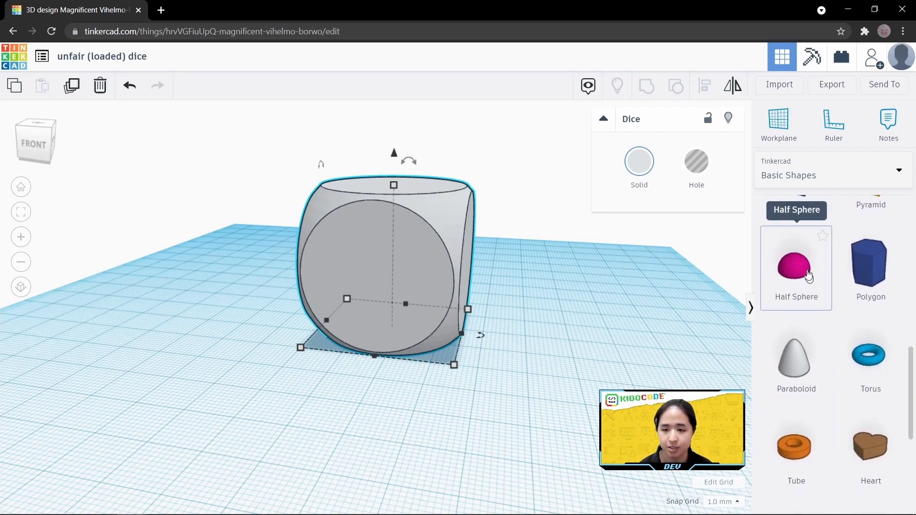
{"action": "scroll", "coordinate": [794, 259], "scroll_direction": "up", "scroll_amount": 10}
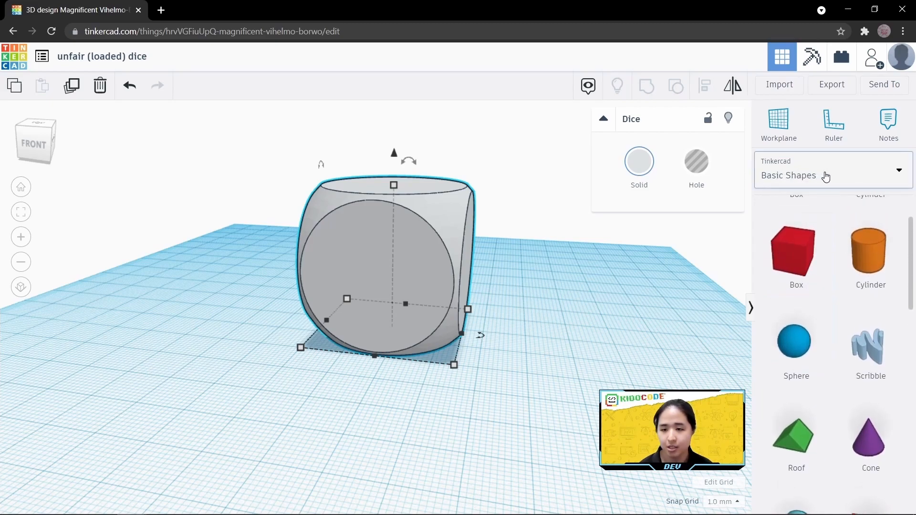
{"action": "scroll", "coordinate": [823, 259], "scroll_direction": "down", "scroll_amount": 10}
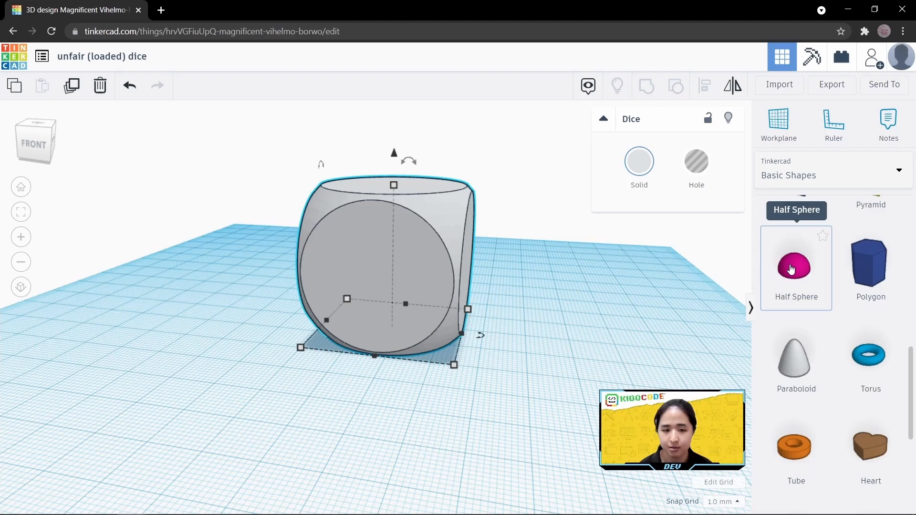
- Examine the dice's six faces by viewing it from the bottom, top, front, right, back and left
{"action": "right_click_drag", "start_coordinate": [467, 380], "coordinate": [395, 282]}
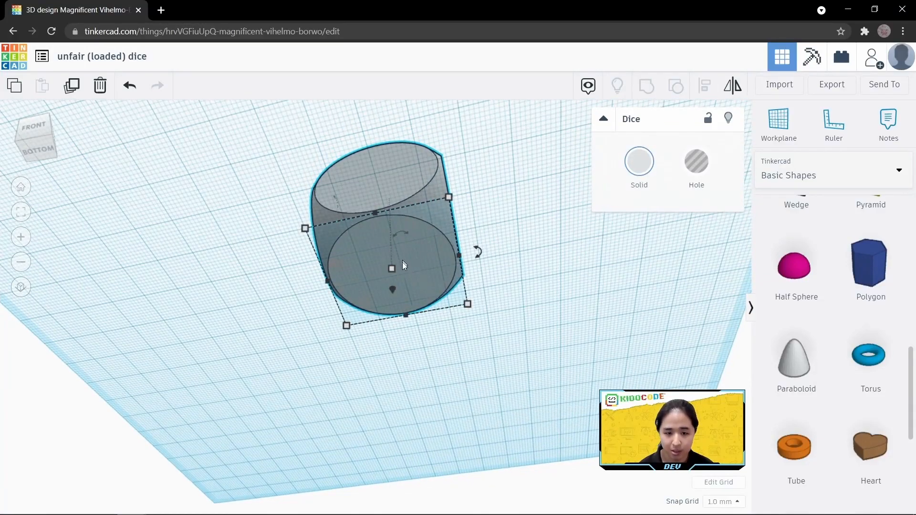
{"action": "left_click", "coordinate": [38, 150]}
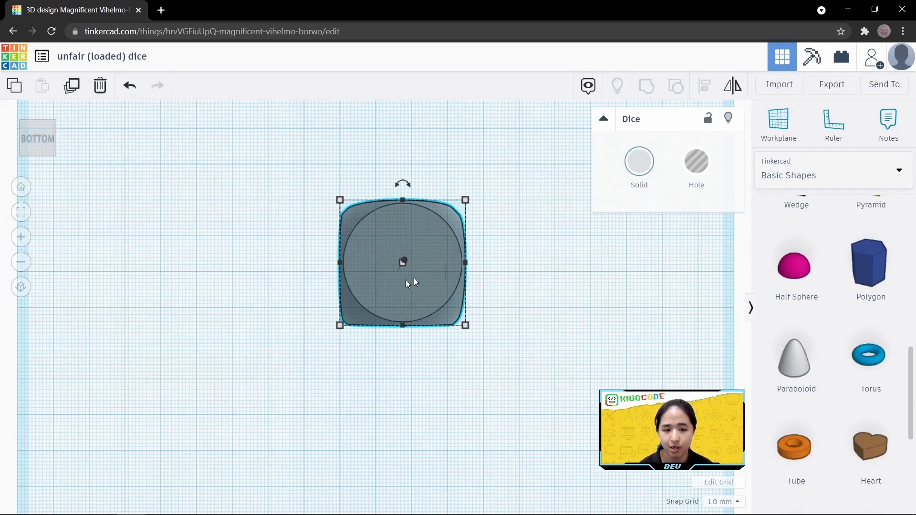
{"action": "right_click_drag", "start_coordinate": [518, 232], "coordinate": [408, 401]}
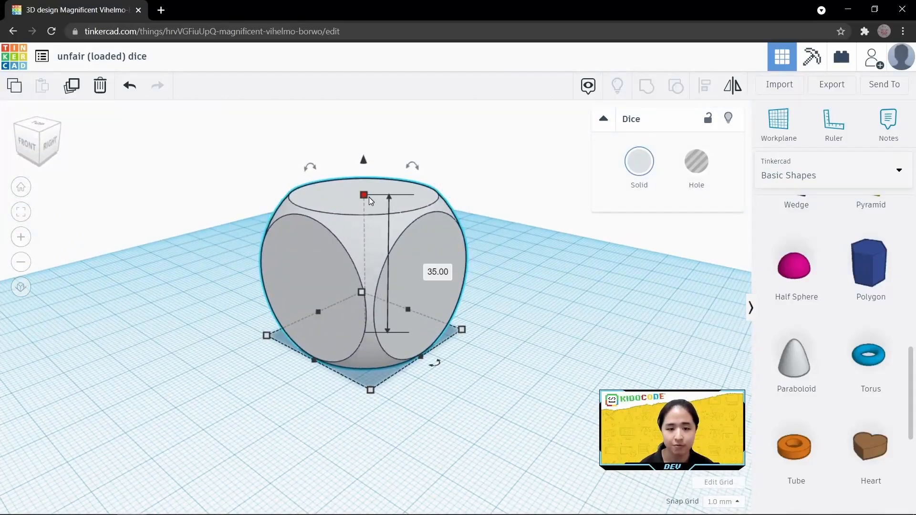
{"action": "right_click_drag", "start_coordinate": [378, 195], "coordinate": [409, 318]}
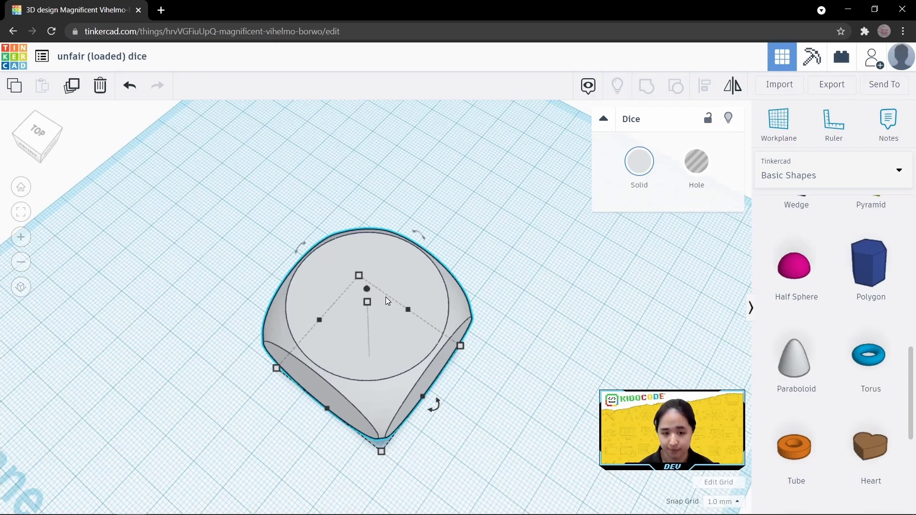
{"action": "right_click_drag", "start_coordinate": [501, 340], "coordinate": [631, 285]}
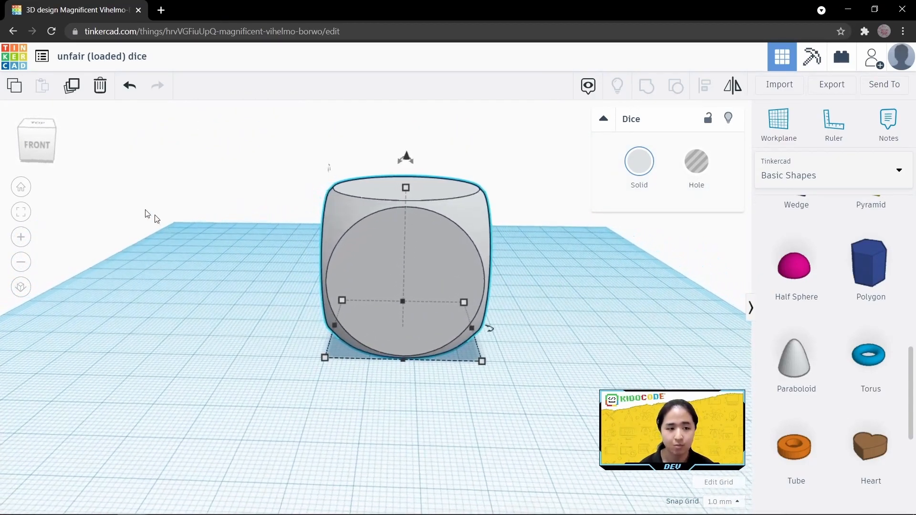
{"action": "left_click", "coordinate": [43, 152]}
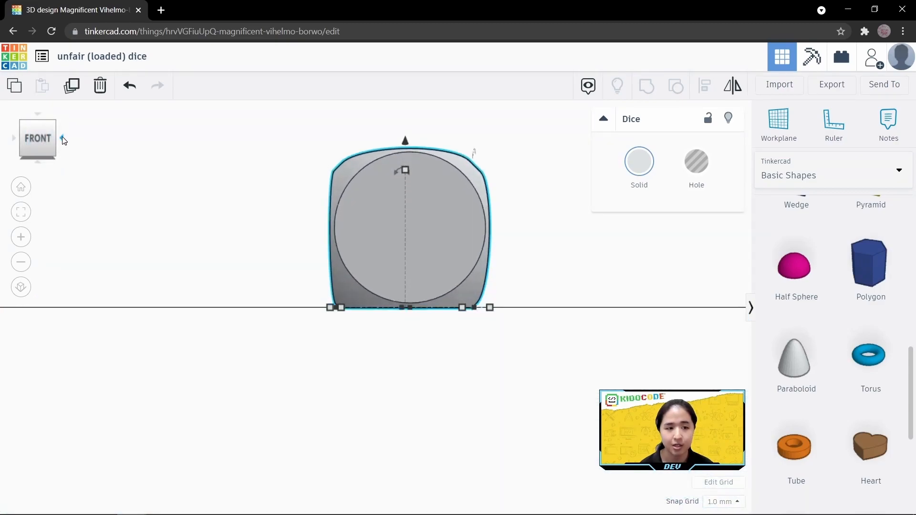
{"action": "left_click", "coordinate": [60, 140]}
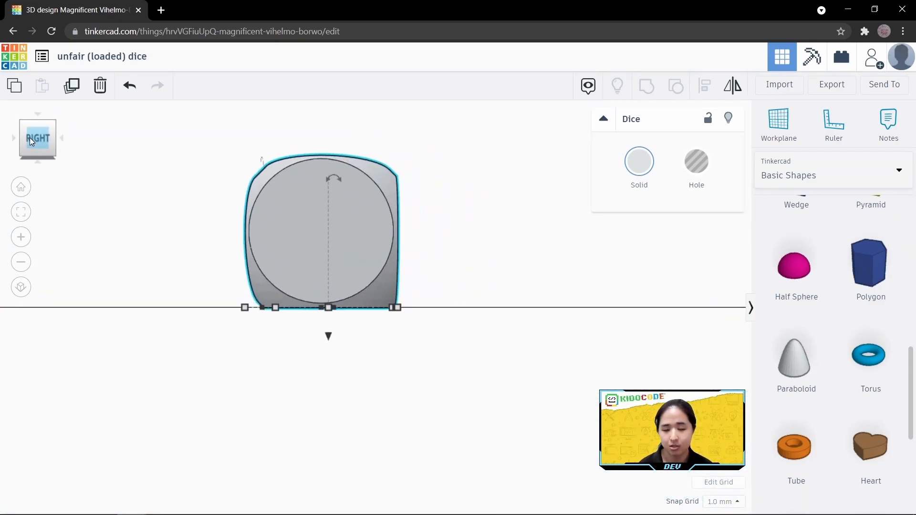
{"action": "left_click", "coordinate": [62, 139]}
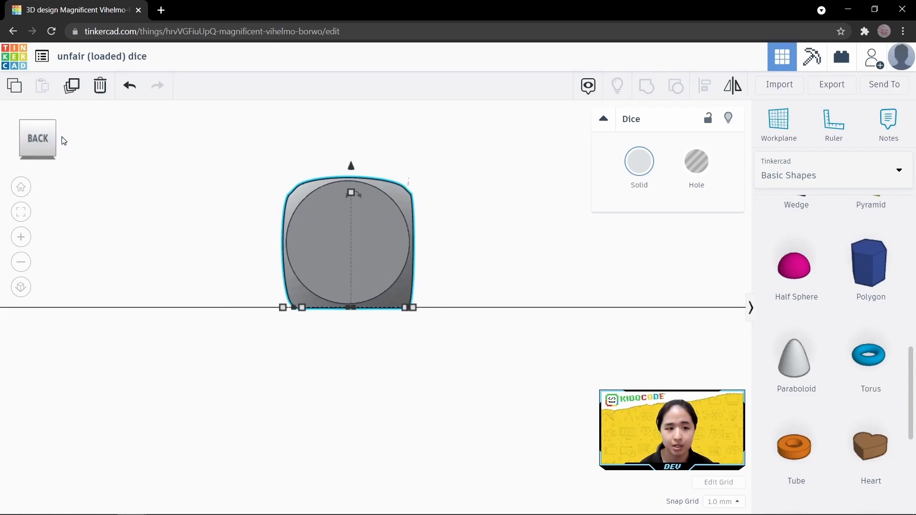
{"action": "left_click", "coordinate": [61, 139]}
{"action": "right_click_drag", "start_coordinate": [565, 259], "coordinate": [570, 319]}
{"action": "left_click", "coordinate": [598, 319]}
{"action": "mouse_move", "coordinate": [576, 367]}
{"action": "right_mouse_down"}
{"action": "mouse_move", "coordinate": [572, 331]}
{"action": "mouse_move", "coordinate": [551, 304]}
{"action": "mouse_move", "coordinate": [550, 231]}
{"action": "mouse_move", "coordinate": [552, 374]}
{"action": "mouse_move", "coordinate": [568, 356]}
{"action": "right_mouse_up"}
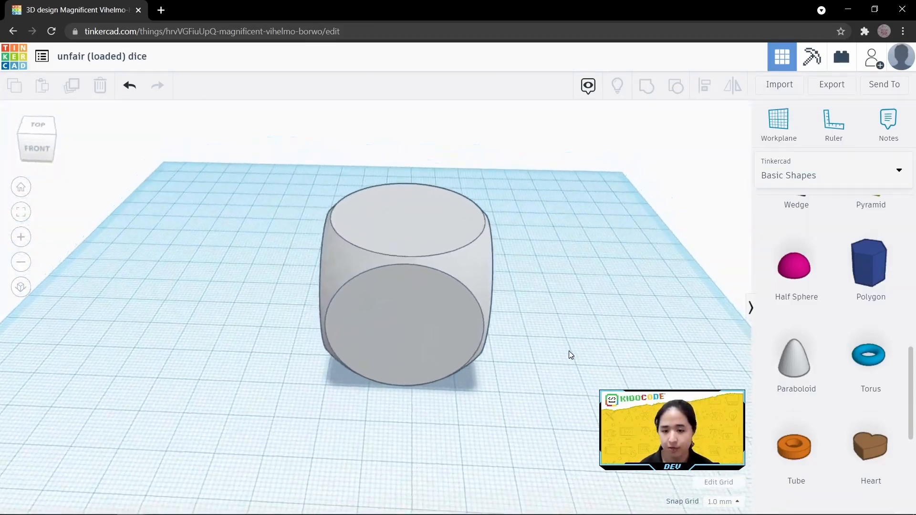
- Place a half sphere on the workplane beside the dice
{"action": "left_click_drag", "start_coordinate": [791, 272], "coordinate": [548, 335]}
{"action": "right_click_drag", "start_coordinate": [557, 344], "coordinate": [615, 361]}
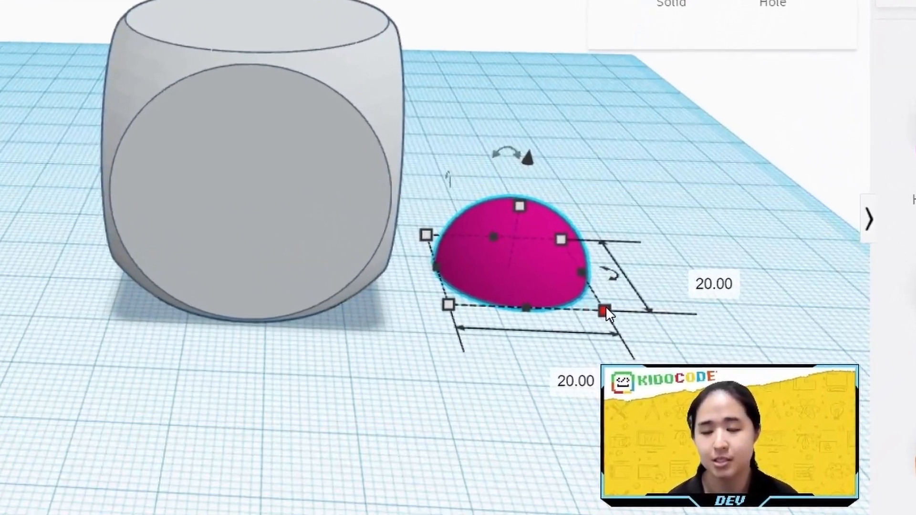
{"action": "left_click", "coordinate": [669, 235]}
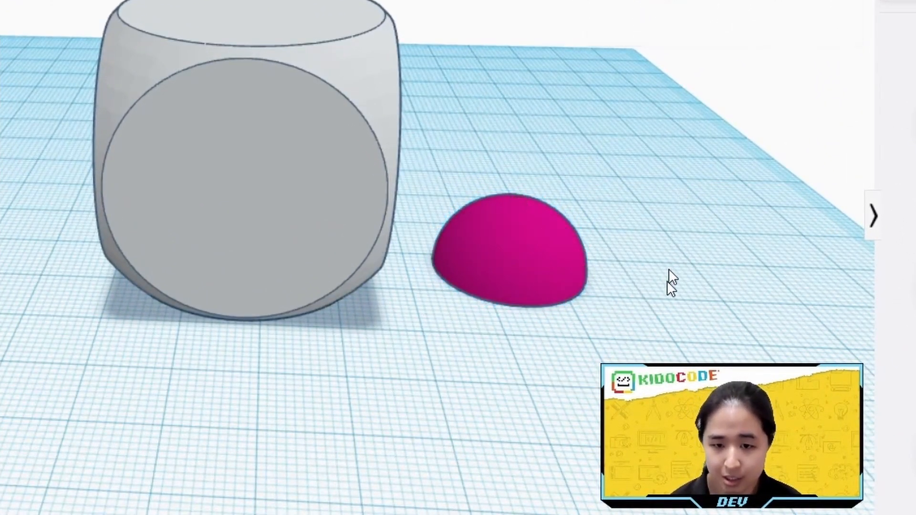
- Scale the half sphere down proportionally to the size of a dice dot
{"action": "left_click", "coordinate": [520, 252]}
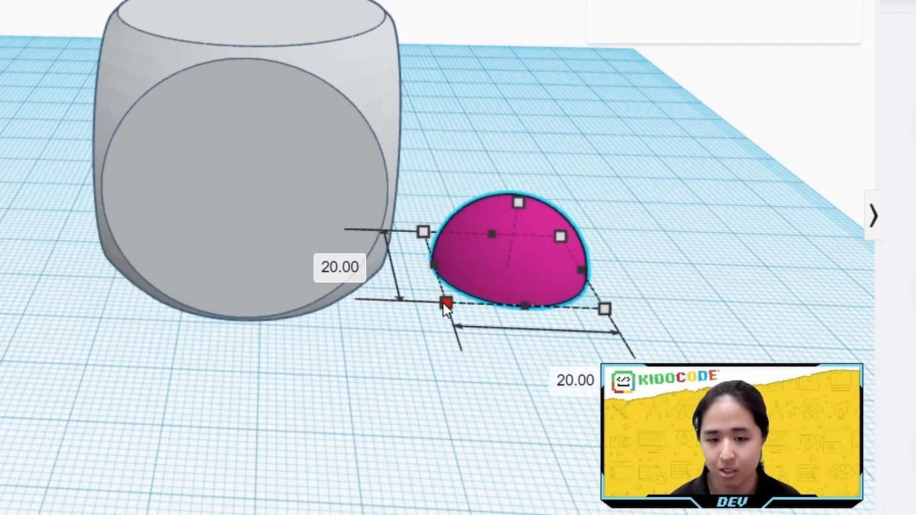
{"action": "key", "text": "shift"}
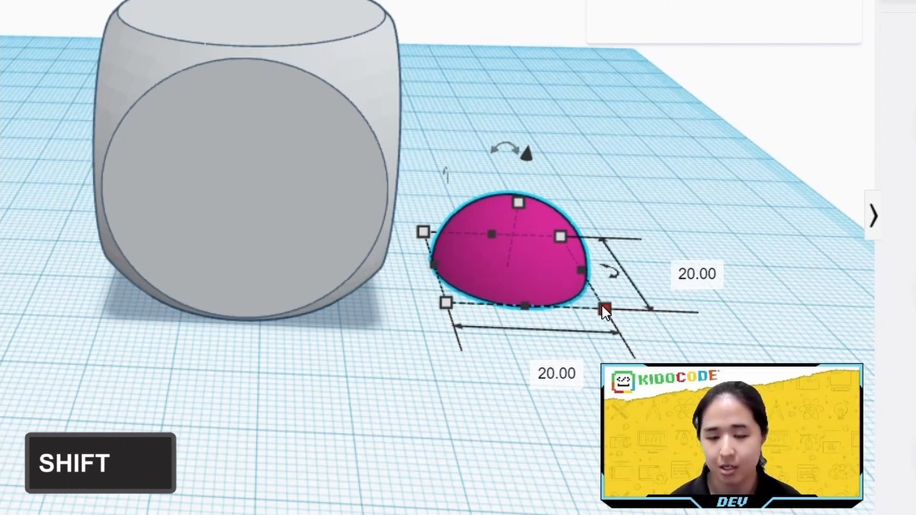
{"action": "left_click_drag", "start_coordinate": [602, 305], "coordinate": [526, 276], "text": "shift"}
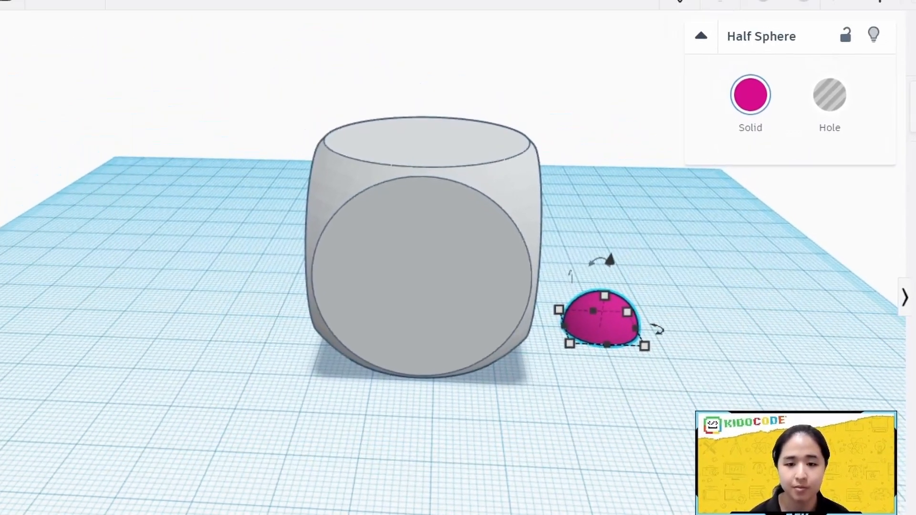
{"action": "left_click", "coordinate": [667, 355]}
- Align the half sphere to the centre of the dice in both horizontal directions, keeping it at the dice's base
{"action": "right_click_drag", "start_coordinate": [666, 355], "coordinate": [666, 380]}
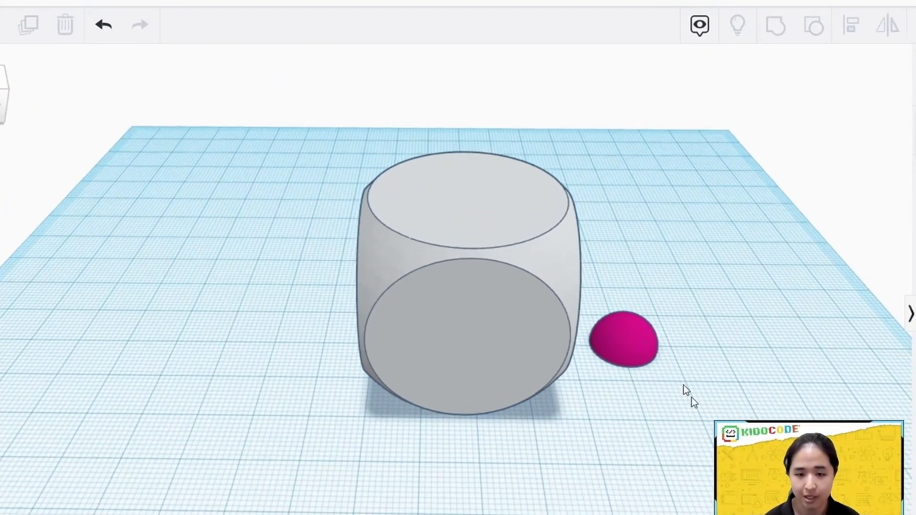
{"action": "left_click", "coordinate": [631, 344]}
{"action": "left_click", "coordinate": [405, 268]}
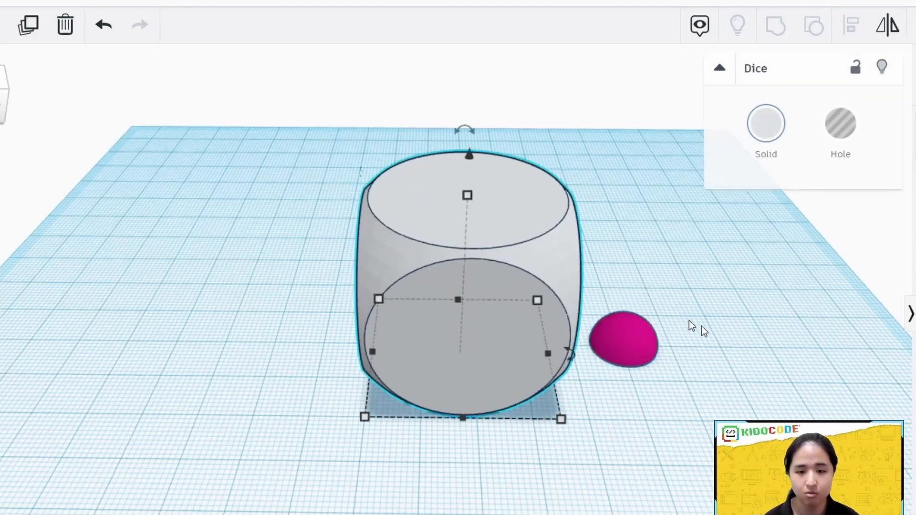
{"action": "left_click", "coordinate": [760, 329]}
{"action": "left_click_drag", "start_coordinate": [700, 220], "coordinate": [482, 411]}
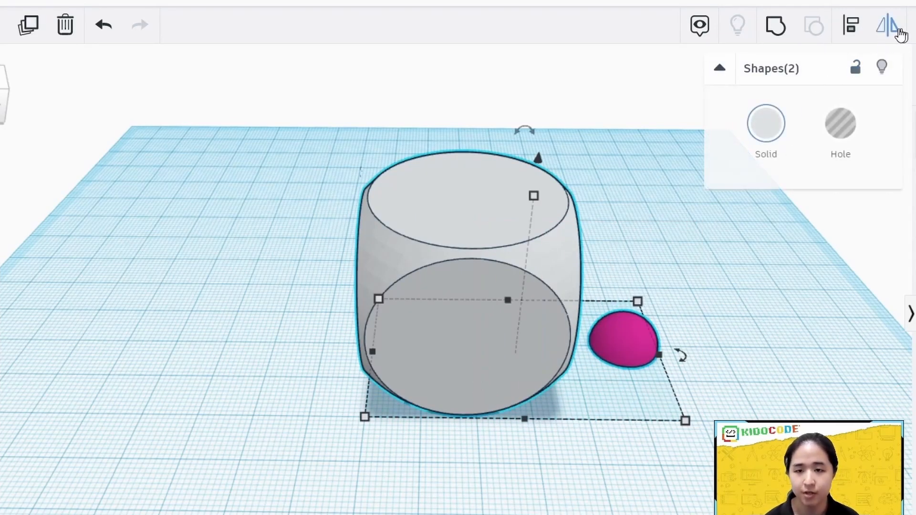
{"action": "key", "text": "l"}
{"action": "left_click", "coordinate": [853, 33]}
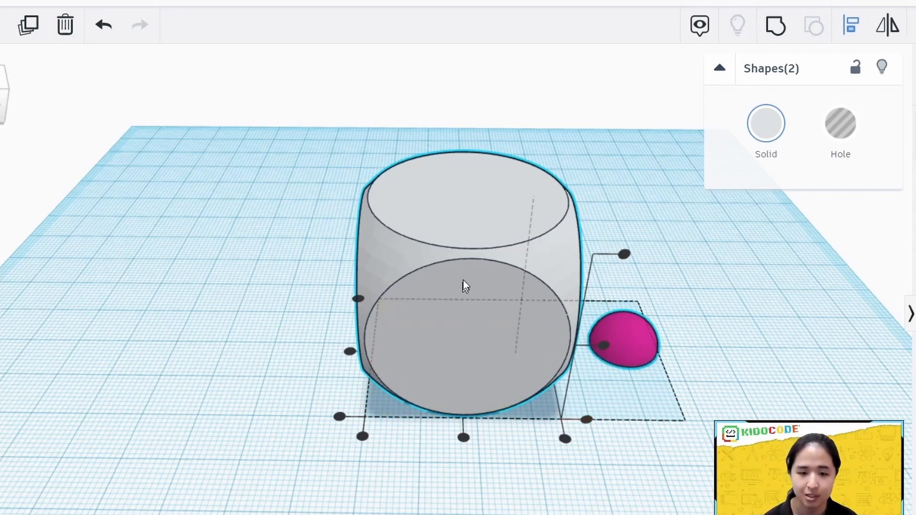
{"action": "left_click", "coordinate": [465, 437]}
{"action": "right_click_drag", "start_coordinate": [730, 442], "coordinate": [723, 254]}
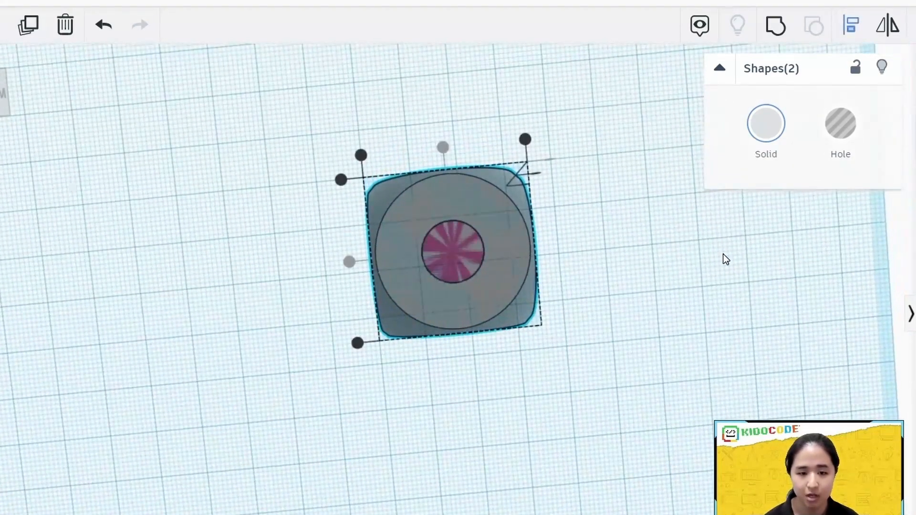
- Turn the half sphere into a hole and group it with the dice to cut a single centred dot into the bottom face
{"action": "left_click", "coordinate": [725, 259]}
{"action": "left_click", "coordinate": [454, 261]}
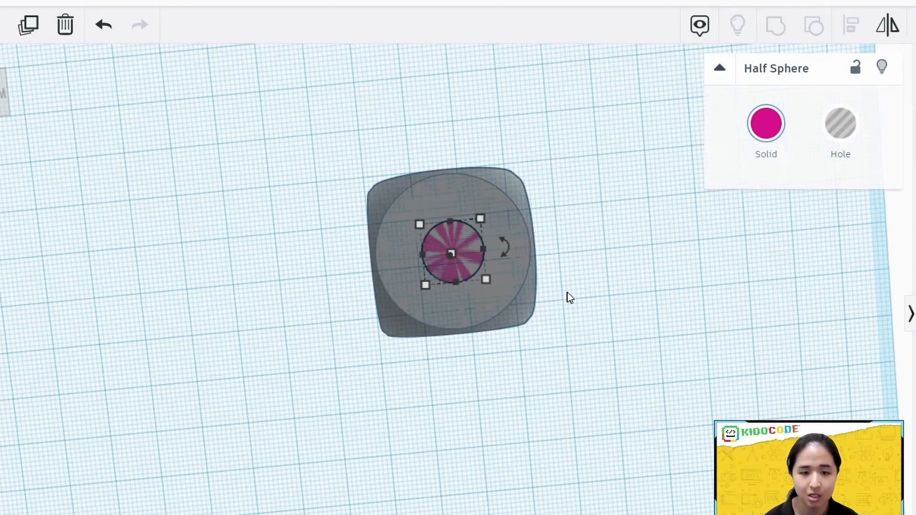
{"action": "scroll", "coordinate": [588, 290], "scroll_direction": "up", "scroll_amount": 3}
{"action": "middle_click_drag", "start_coordinate": [696, 263], "coordinate": [703, 384]}
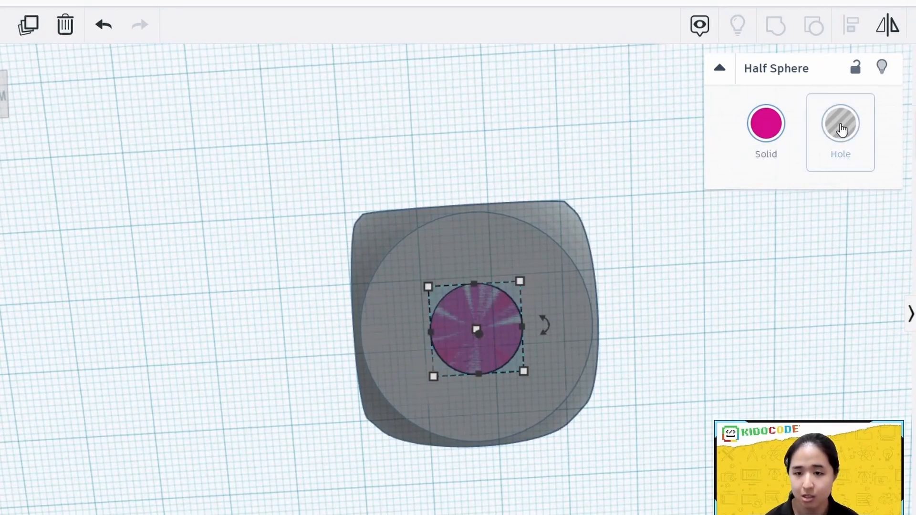
{"action": "left_click", "coordinate": [841, 129]}
{"action": "left_click_drag", "start_coordinate": [658, 226], "coordinate": [561, 296]}
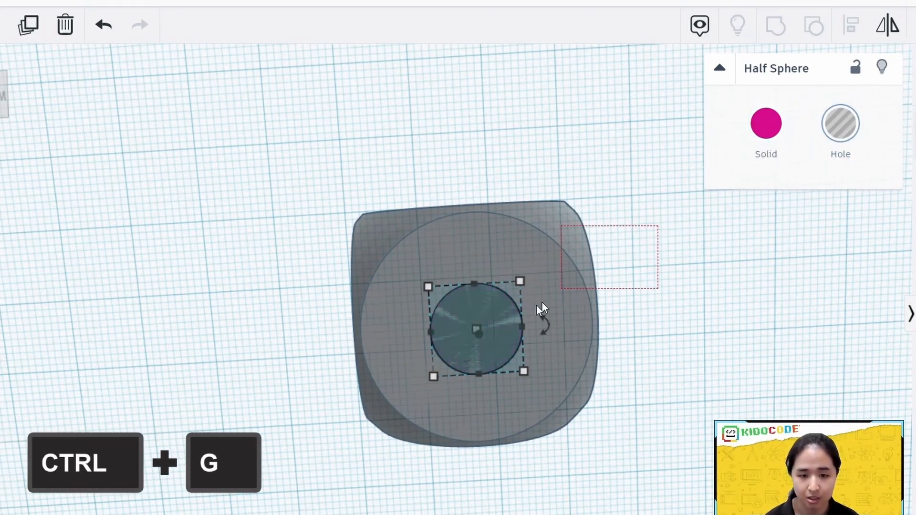
{"action": "left_click_drag", "start_coordinate": [407, 399], "coordinate": [409, 399]}
{"action": "key", "text": "ctrl+g"}
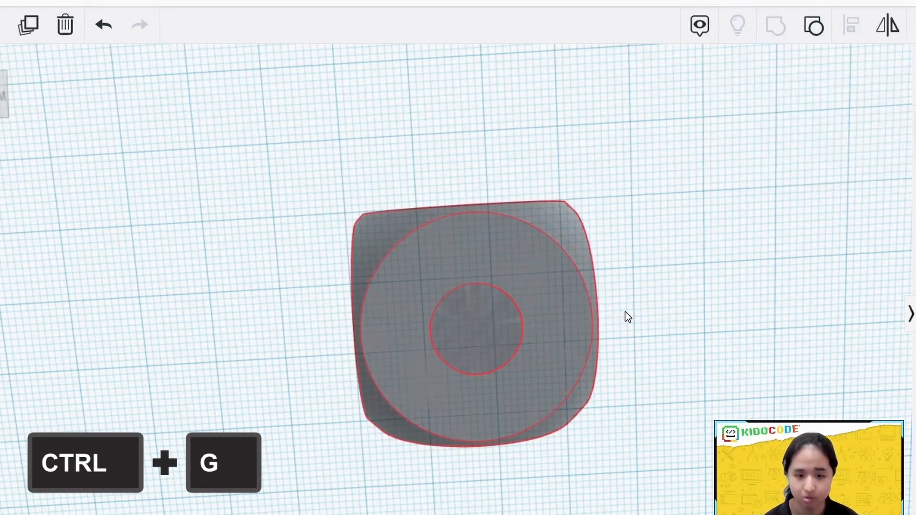
{"action": "left_click", "coordinate": [760, 290]}
- Place a new workplane on the front face of the dice
{"action": "right_click_drag", "start_coordinate": [699, 368], "coordinate": [496, 324]}
{"action": "right_click_drag", "start_coordinate": [692, 204], "coordinate": [639, 402]}
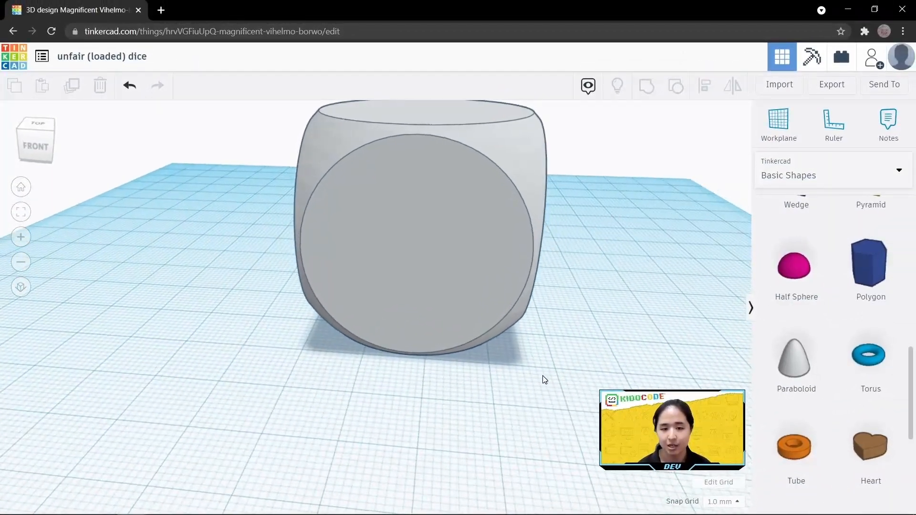
{"action": "right_click_drag", "start_coordinate": [542, 380], "coordinate": [496, 367]}
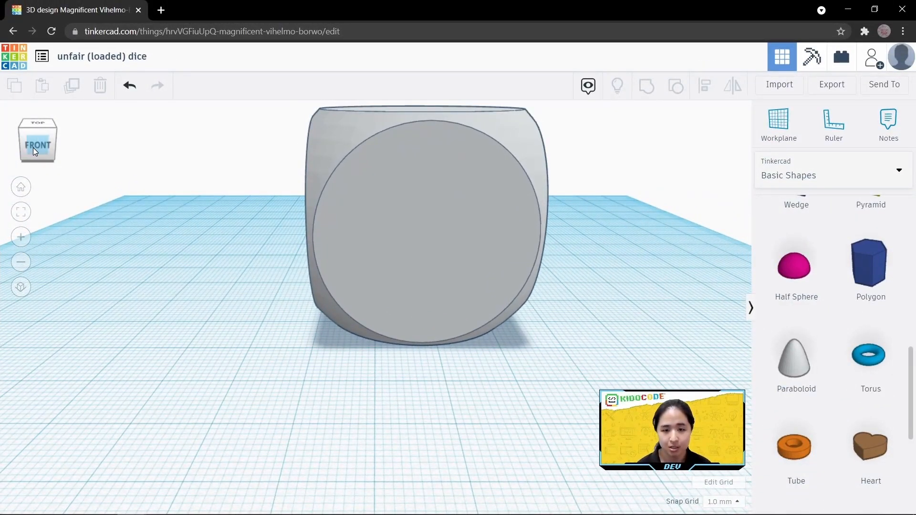
{"action": "left_click", "coordinate": [34, 148]}
{"action": "right_click_drag", "start_coordinate": [631, 220], "coordinate": [561, 345]}
{"action": "scroll", "coordinate": [591, 231], "scroll_direction": "down", "scroll_amount": 3}
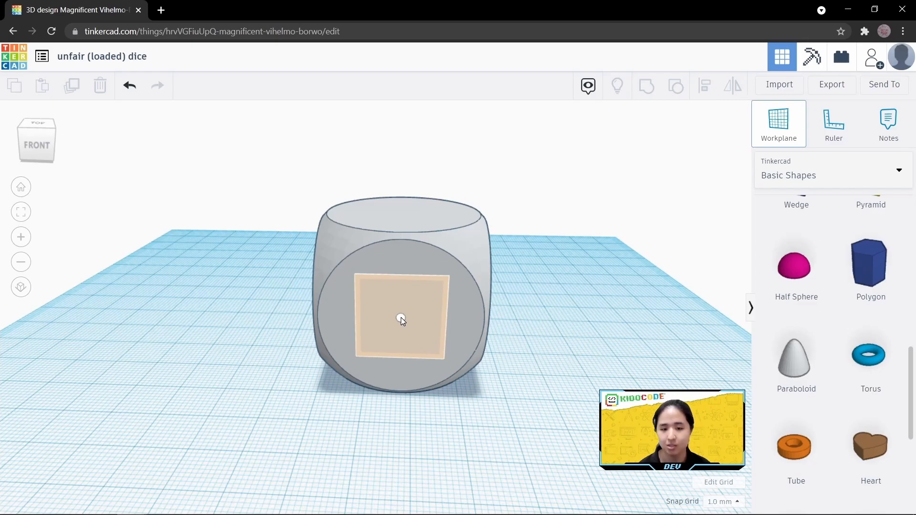
{"action": "left_click", "coordinate": [403, 318]}
{"action": "right_click_drag", "start_coordinate": [511, 327], "coordinate": [373, 332]}
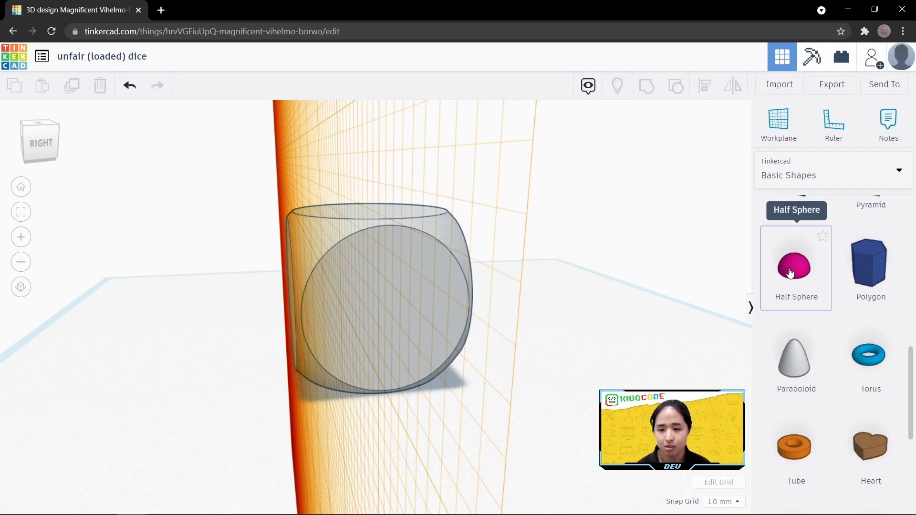
- Add a half sphere to the new workplane and move it about 60 mm sideways and 16 mm vertically onto the dice's front face
{"action": "left_click_drag", "start_coordinate": [789, 272], "coordinate": [313, 297]}
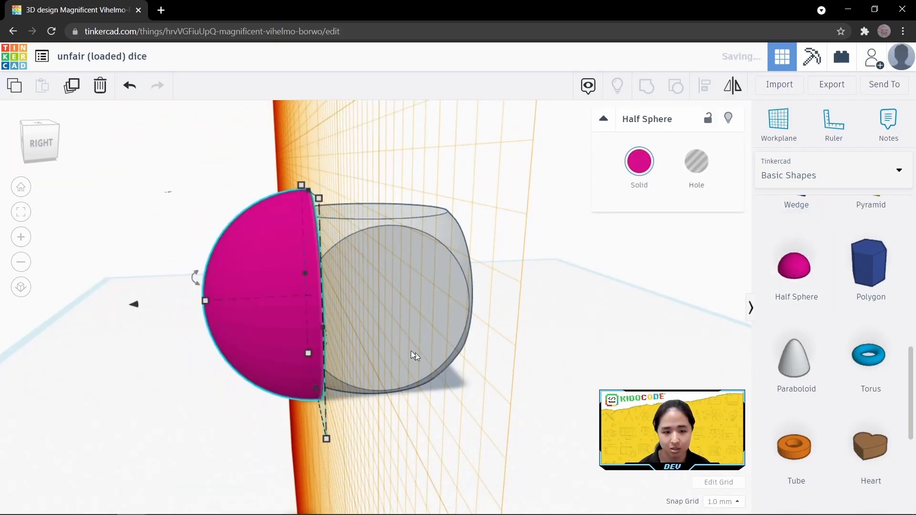
{"action": "right_click_drag", "start_coordinate": [400, 377], "coordinate": [715, 286]}
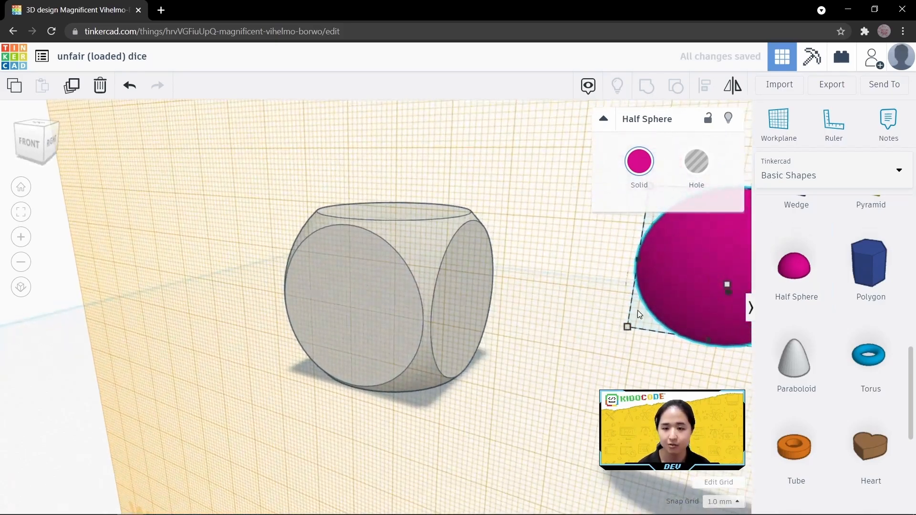
{"action": "left_click_drag", "start_coordinate": [685, 276], "coordinate": [302, 321]}
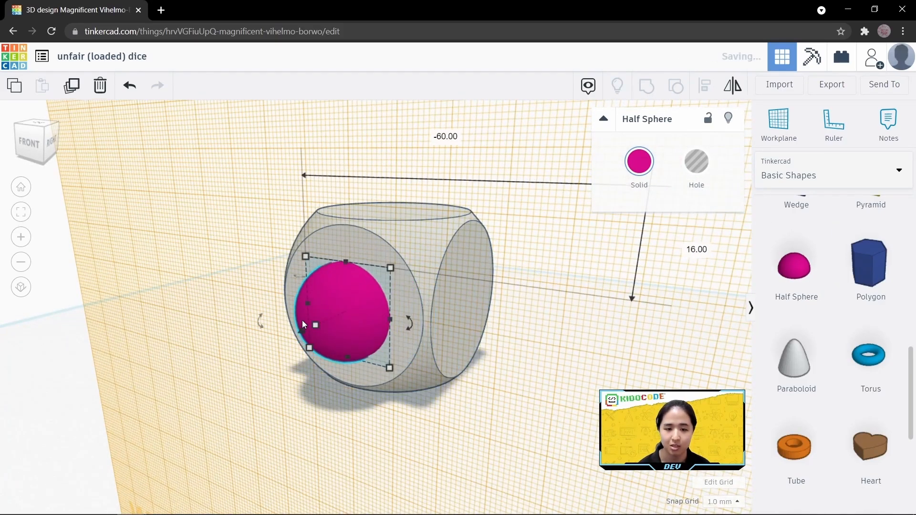
{"action": "right_click_drag", "start_coordinate": [510, 375], "coordinate": [548, 368]}
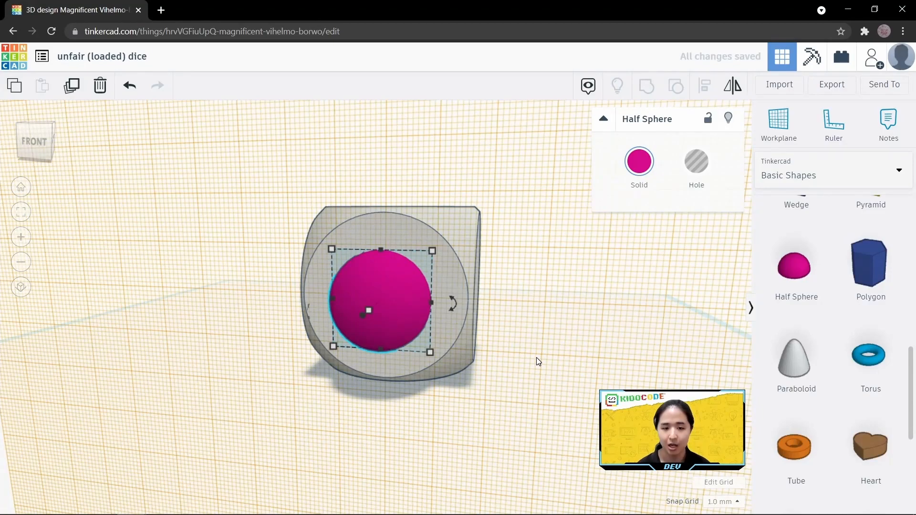
{"action": "right_click_drag", "start_coordinate": [597, 351], "coordinate": [424, 352]}
{"action": "right_click_drag", "start_coordinate": [296, 367], "coordinate": [324, 360]}
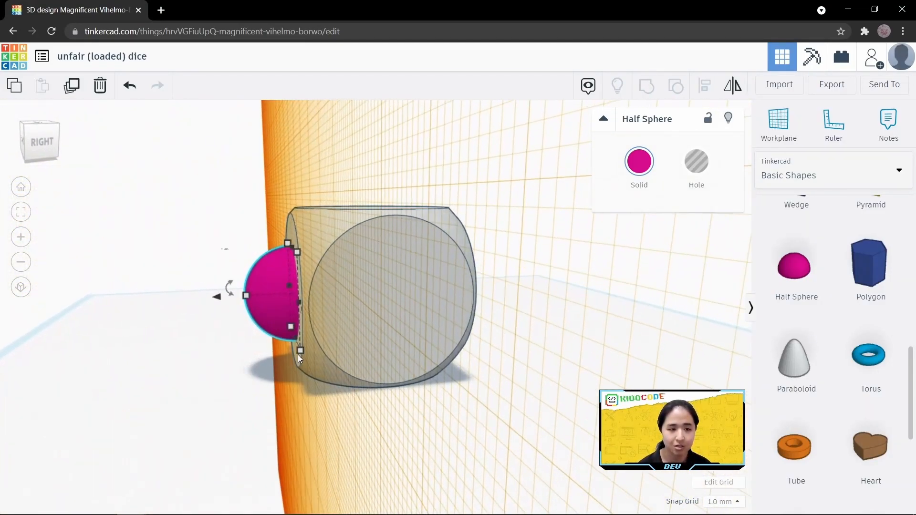
- Rotate the half sphere by -180 degrees so its dome faces the front face of the dice
{"action": "right_click_drag", "start_coordinate": [241, 285], "coordinate": [269, 302]}
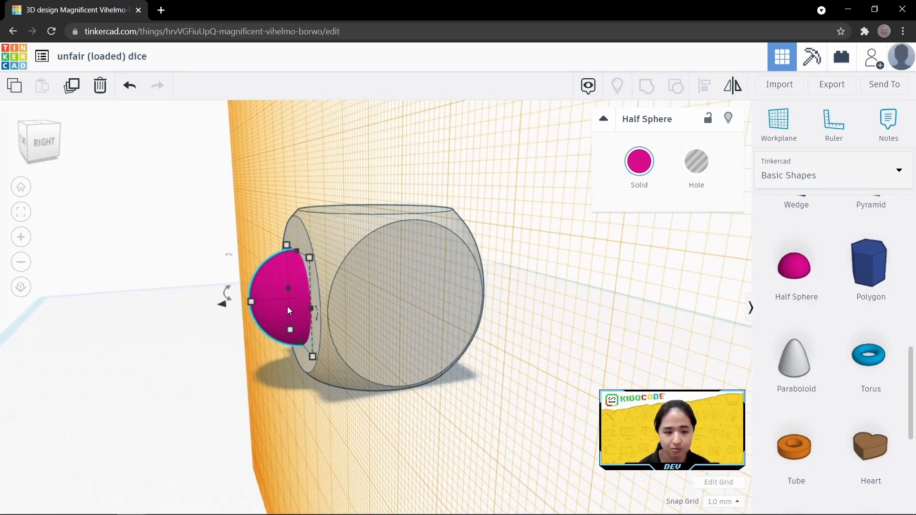
{"action": "mouse_move", "coordinate": [227, 295]}
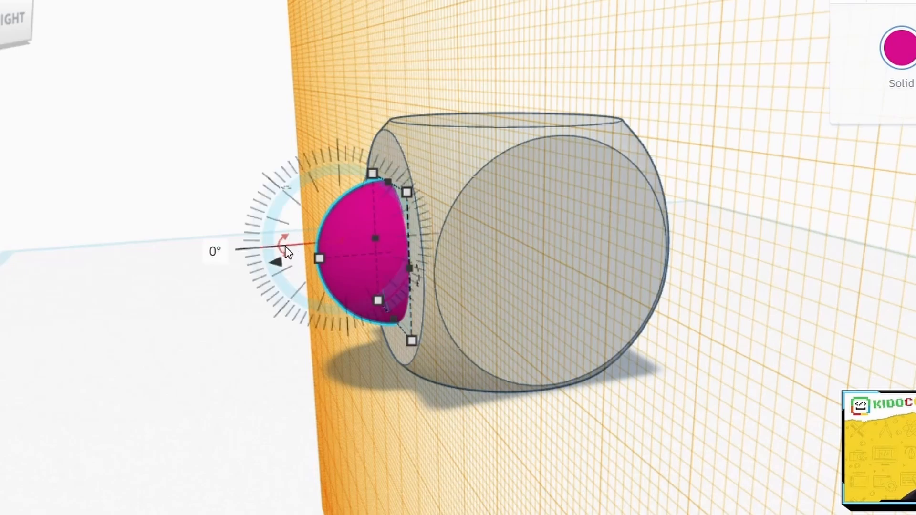
{"action": "left_click_drag", "start_coordinate": [277, 247], "coordinate": [443, 227]}
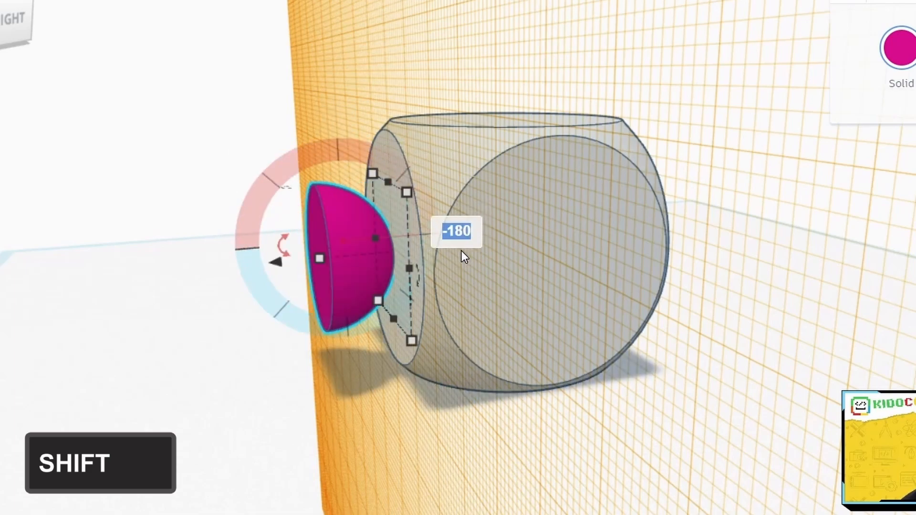
{"action": "left_click", "coordinate": [777, 291]}
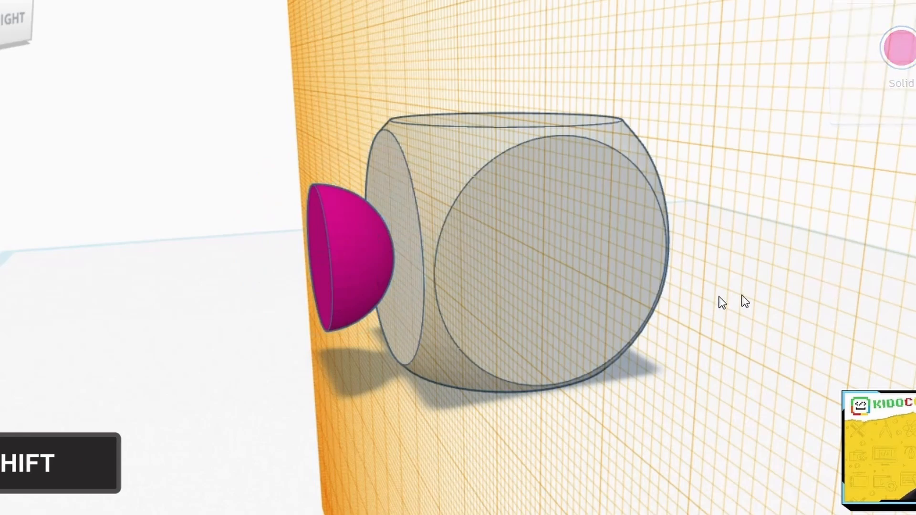
- Sink the half sphere into the dice's front face by moving it -10 mm perpendicular to the workplane
{"action": "left_click", "coordinate": [342, 249]}
{"action": "left_click_drag", "start_coordinate": [343, 252], "coordinate": [351, 280]}
{"action": "right_click_drag", "start_coordinate": [415, 329], "coordinate": [356, 351]}
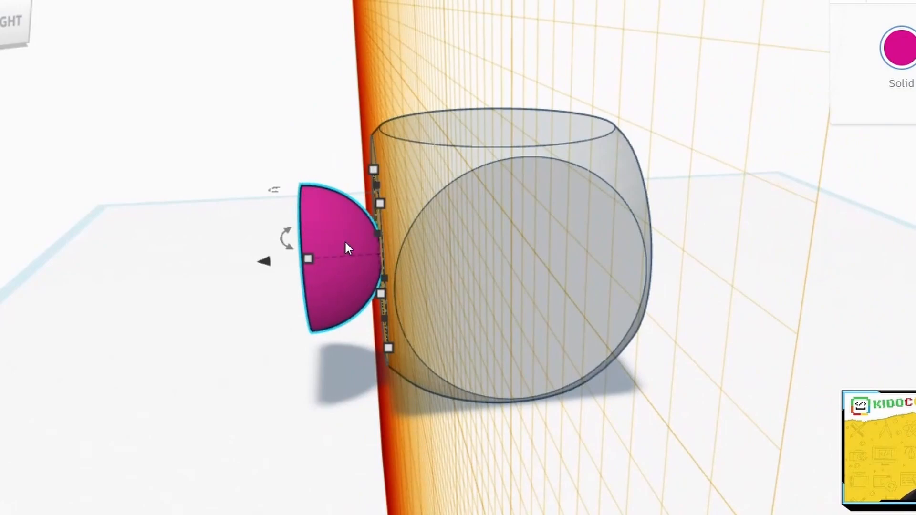
{"action": "left_click_drag", "start_coordinate": [268, 265], "coordinate": [336, 256]}
{"action": "right_click_drag", "start_coordinate": [336, 256], "coordinate": [620, 306]}
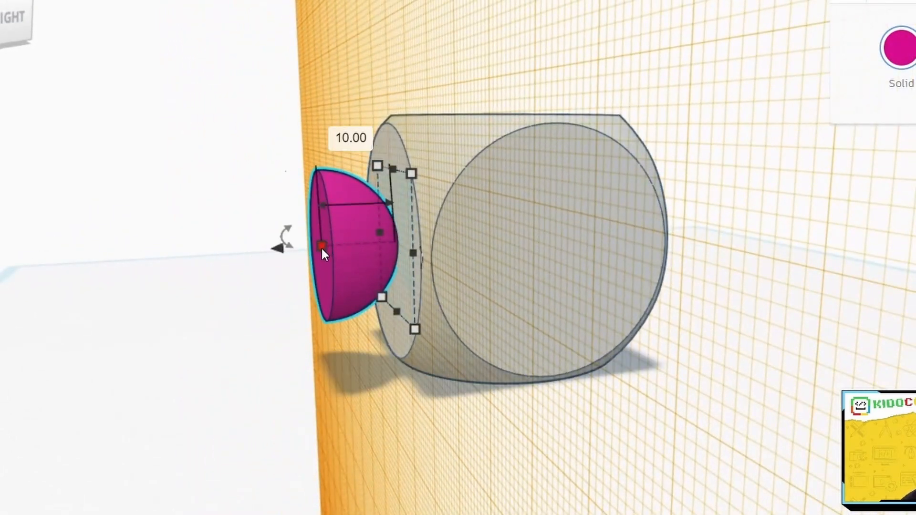
{"action": "right_click_drag", "start_coordinate": [486, 310], "coordinate": [319, 275]}
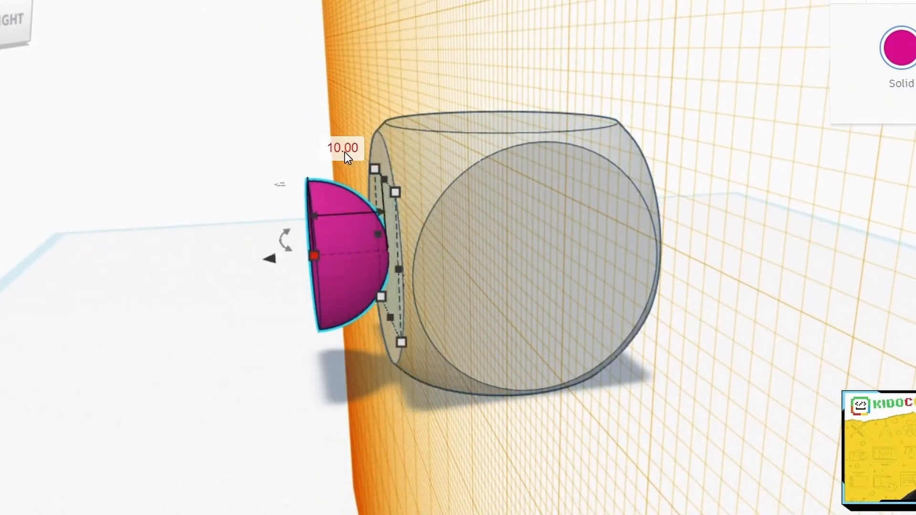
{"action": "mouse_move", "coordinate": [282, 256]}
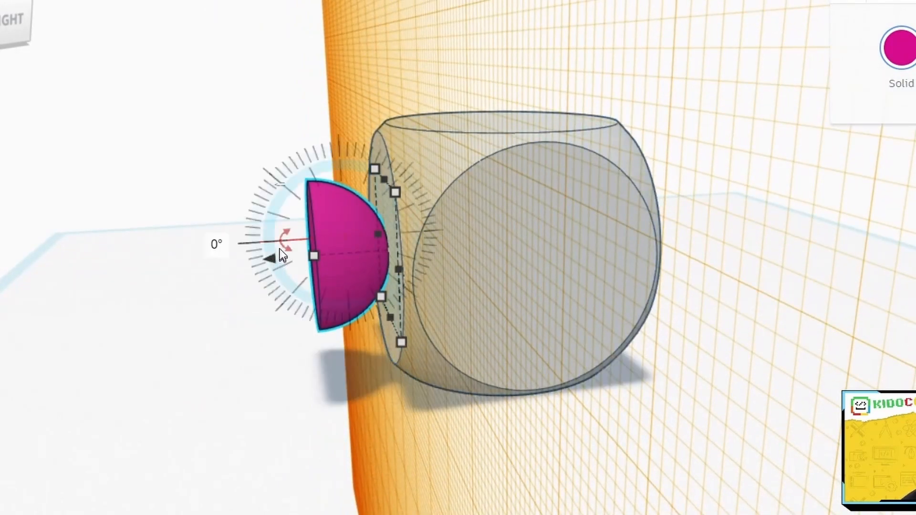
{"action": "left_click_drag", "start_coordinate": [273, 262], "coordinate": [316, 261]}
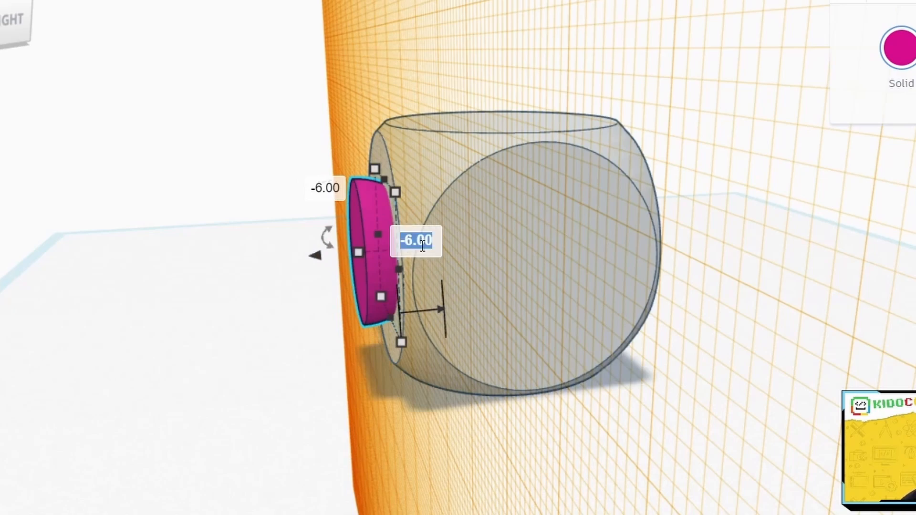
{"action": "type", "text": "-10"}
{"action": "key", "text": "Return"}
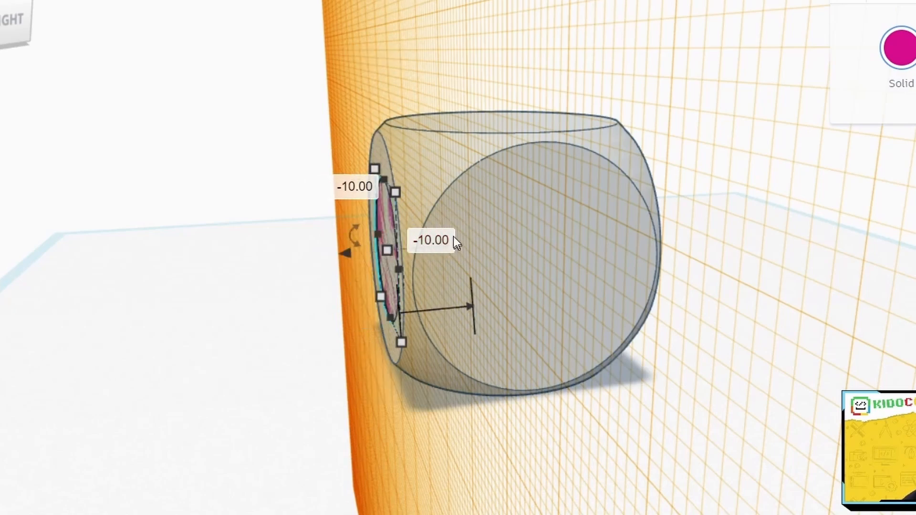
{"action": "left_click", "coordinate": [746, 349]}
- Scale the half sphere on the front face down proportionally to 12 mm in width and height
{"action": "right_click_drag", "start_coordinate": [705, 429], "coordinate": [864, 362]}
{"action": "right_click_drag", "start_coordinate": [803, 379], "coordinate": [570, 378]}
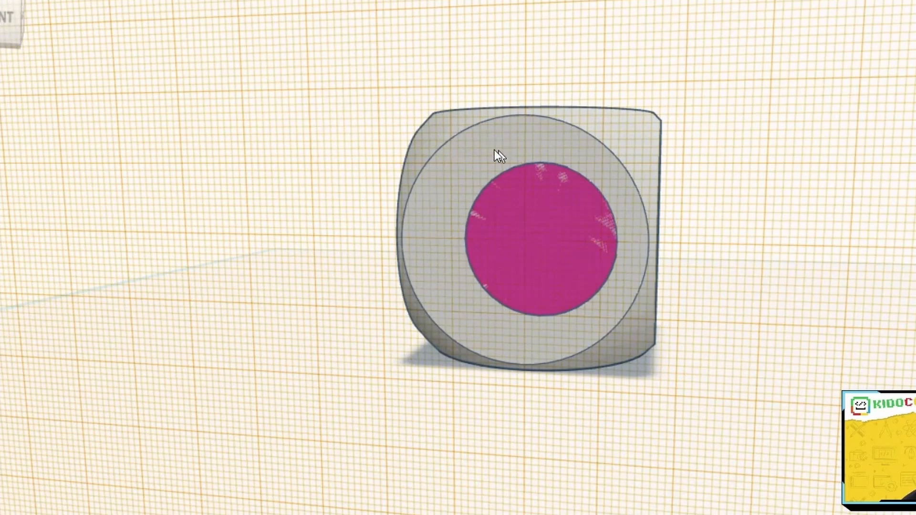
{"action": "right_click_drag", "start_coordinate": [516, 156], "coordinate": [594, 225]}
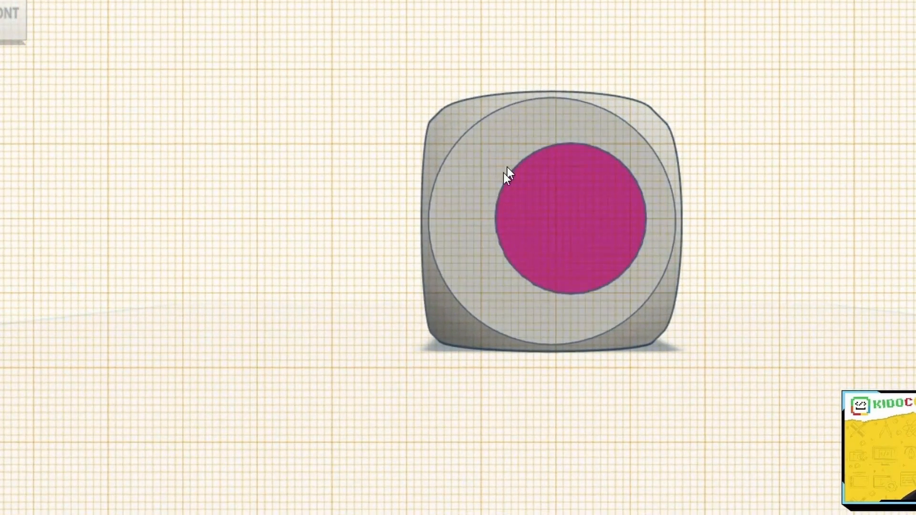
{"action": "scroll", "coordinate": [826, 228], "scroll_direction": "up", "scroll_amount": 3}
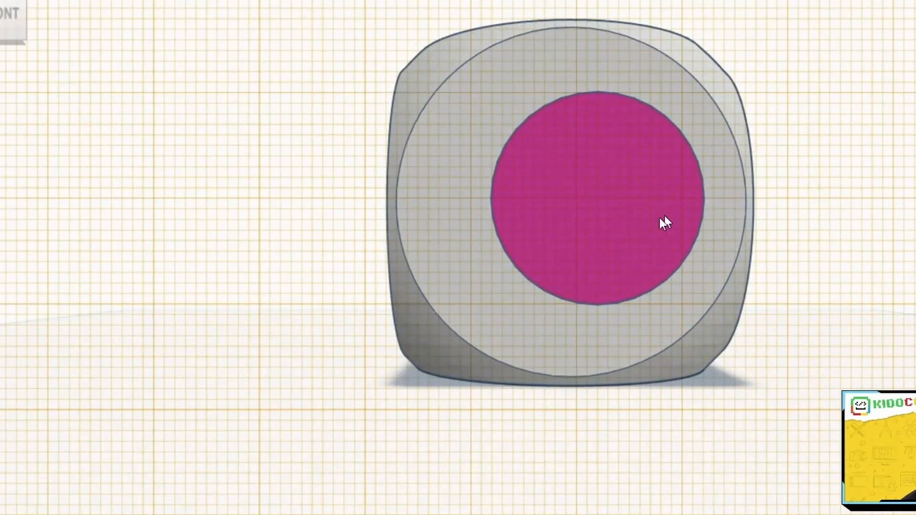
{"action": "left_click", "coordinate": [647, 221]}
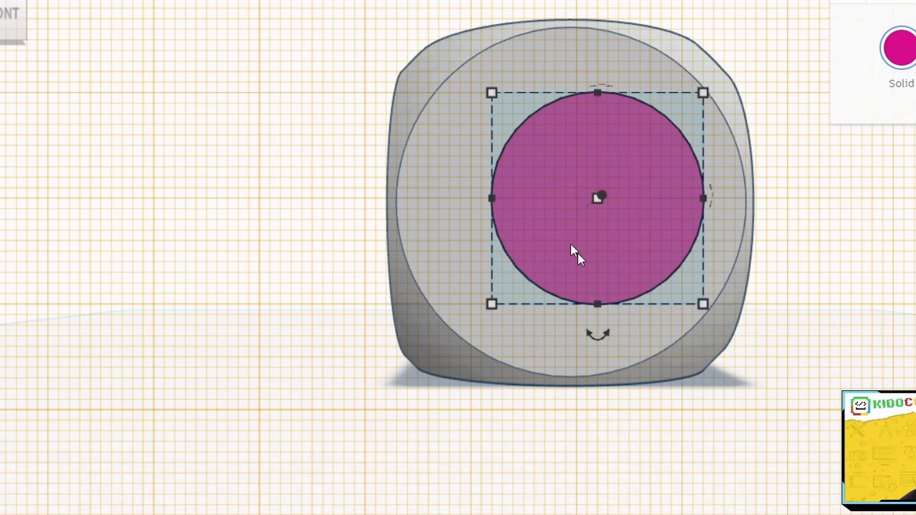
{"action": "key", "text": "shift"}
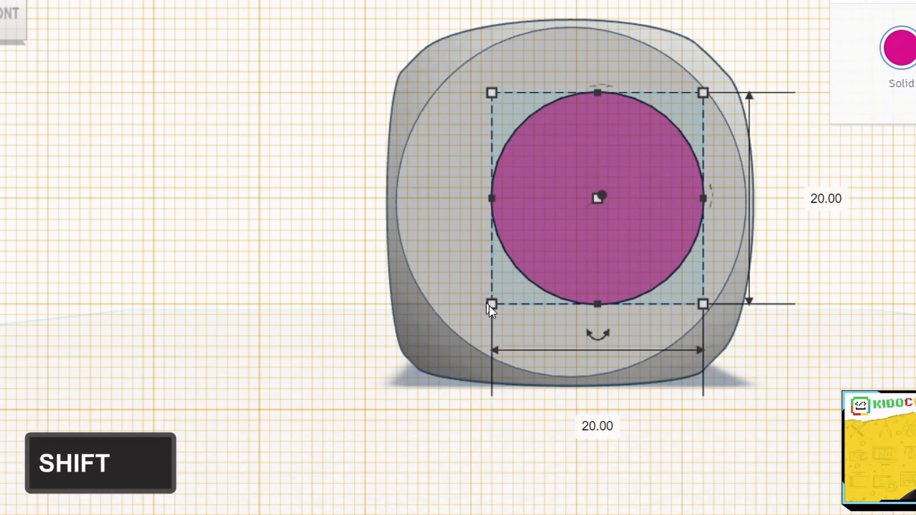
{"action": "left_click_drag", "start_coordinate": [699, 302], "coordinate": [582, 222], "text": "shift"}
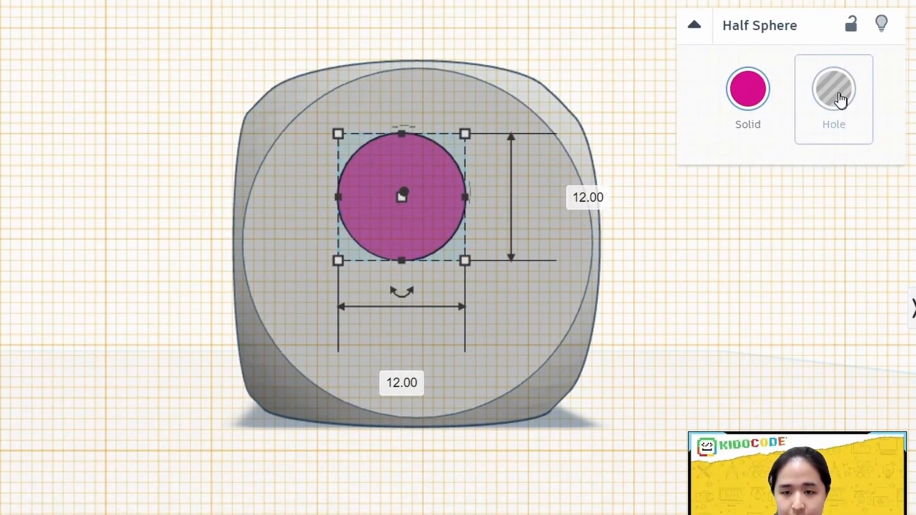
- Turn the half sphere into a hole and move it towards the upper-left part of the dice's front face
{"action": "left_click", "coordinate": [840, 98]}
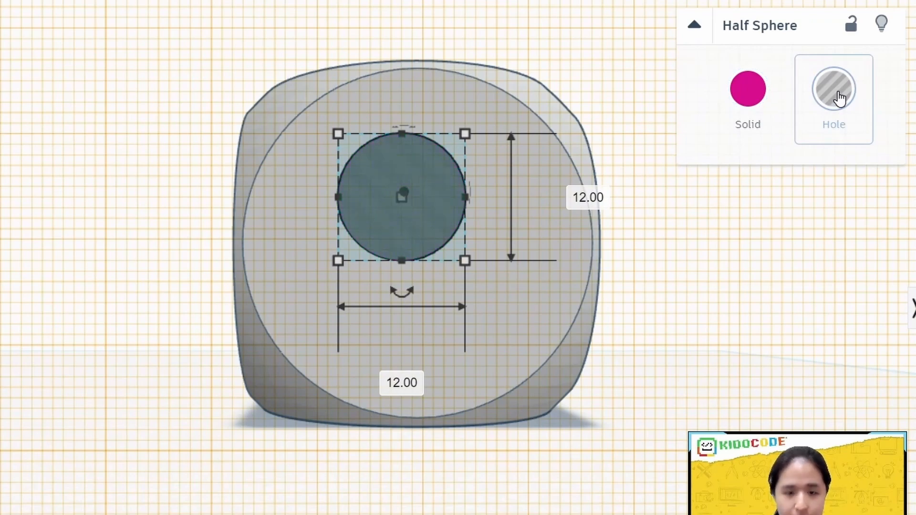
{"action": "left_click_drag", "start_coordinate": [424, 230], "coordinate": [385, 222]}
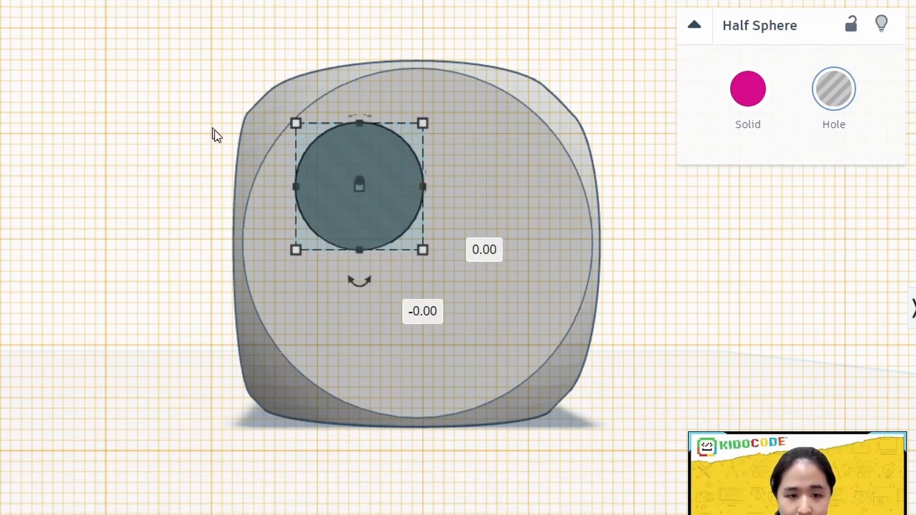
{"action": "scroll", "coordinate": [313, 161], "scroll_direction": "up", "scroll_amount": 3}
{"action": "mouse_move", "coordinate": [642, 213]}
{"action": "right_mouse_down"}
{"action": "mouse_move", "coordinate": [642, 228]}
{"action": "mouse_move", "coordinate": [627, 210]}
{"action": "right_mouse_up"}
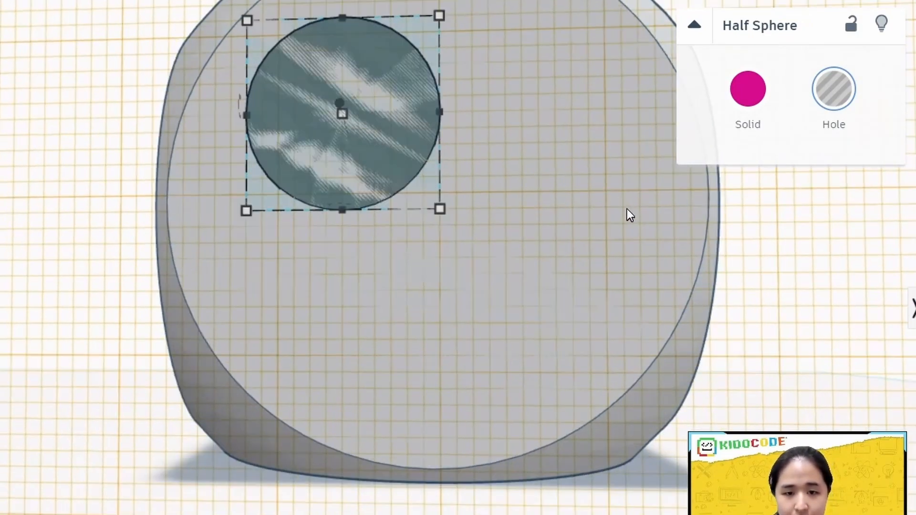
{"action": "middle_click_drag", "start_coordinate": [628, 204], "coordinate": [643, 329]}
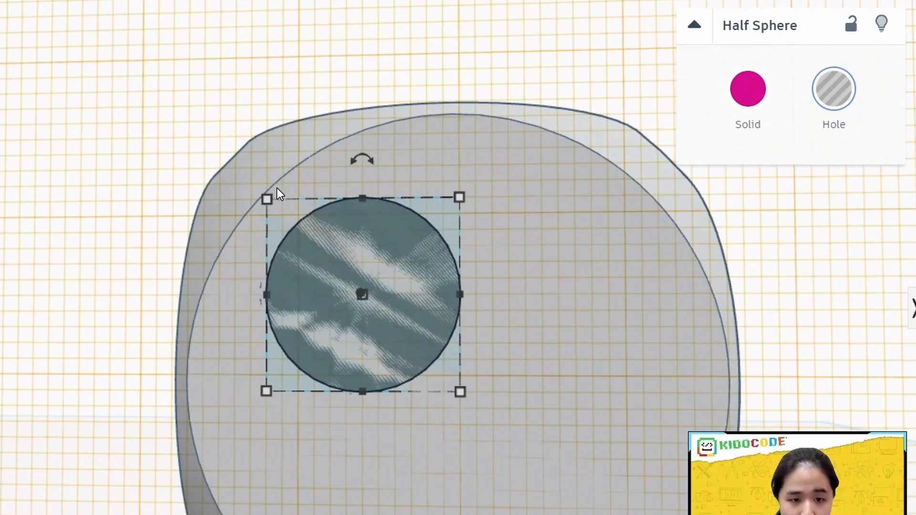
{"action": "left_click", "coordinate": [789, 300]}
{"action": "left_click", "coordinate": [373, 290]}
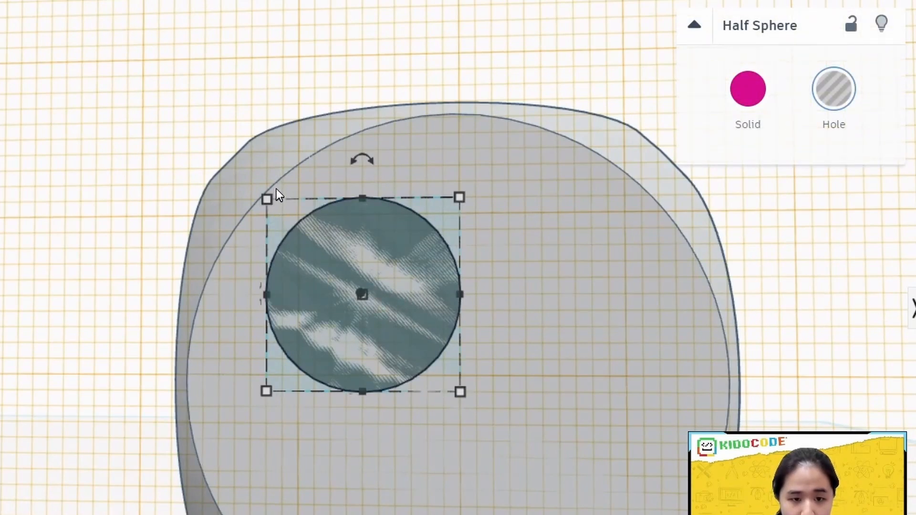
- Duplicate the half-sphere hole and place the copy 12 mm to the right and 12 mm down, diagonally opposite the original
{"action": "scroll", "coordinate": [759, 272], "scroll_direction": "down", "scroll_amount": 4}
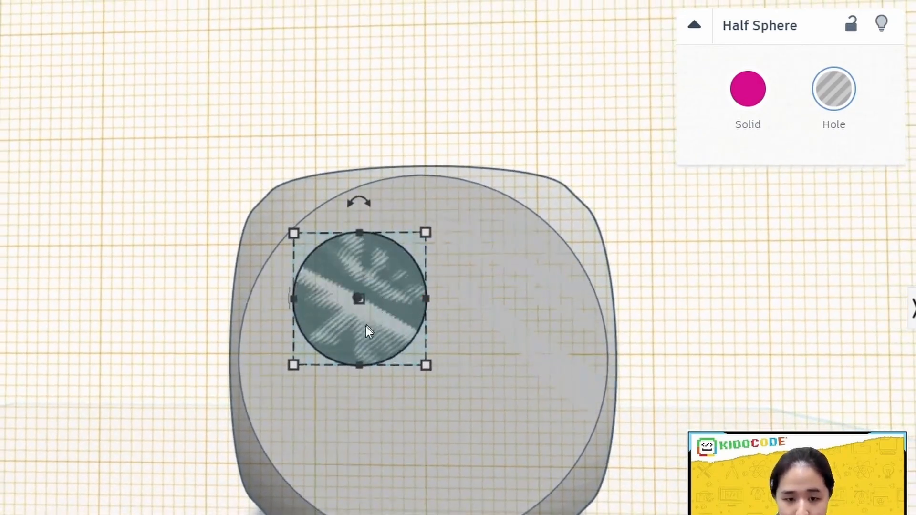
{"action": "key", "text": "ctrl+d"}
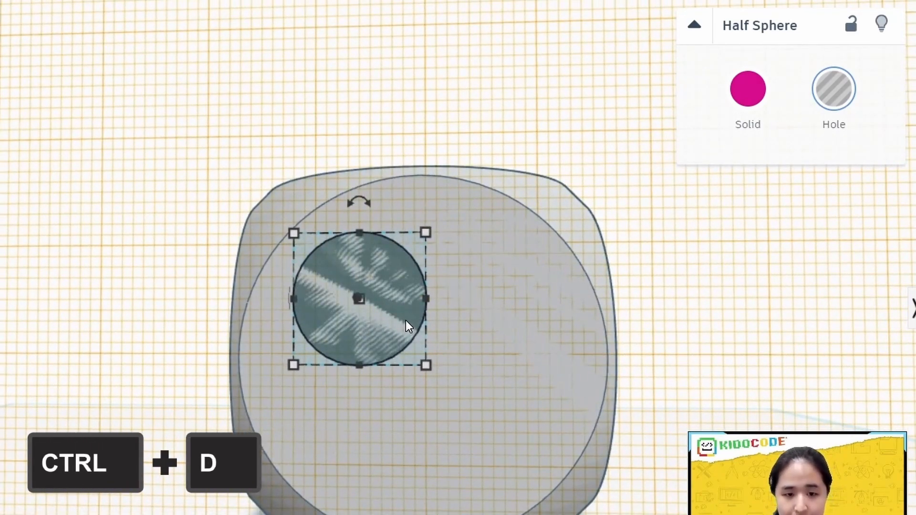
{"action": "left_click_drag", "start_coordinate": [403, 314], "coordinate": [537, 311]}
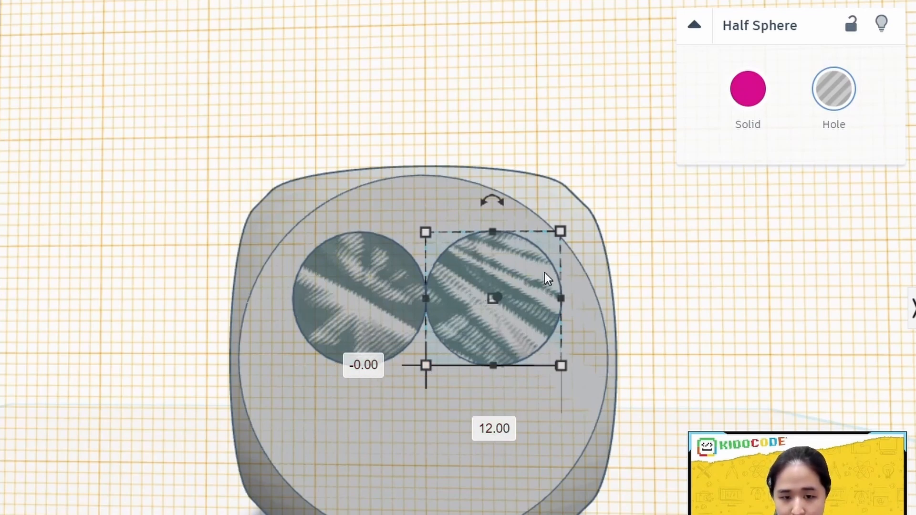
{"action": "left_click_drag", "start_coordinate": [524, 302], "coordinate": [526, 394]}
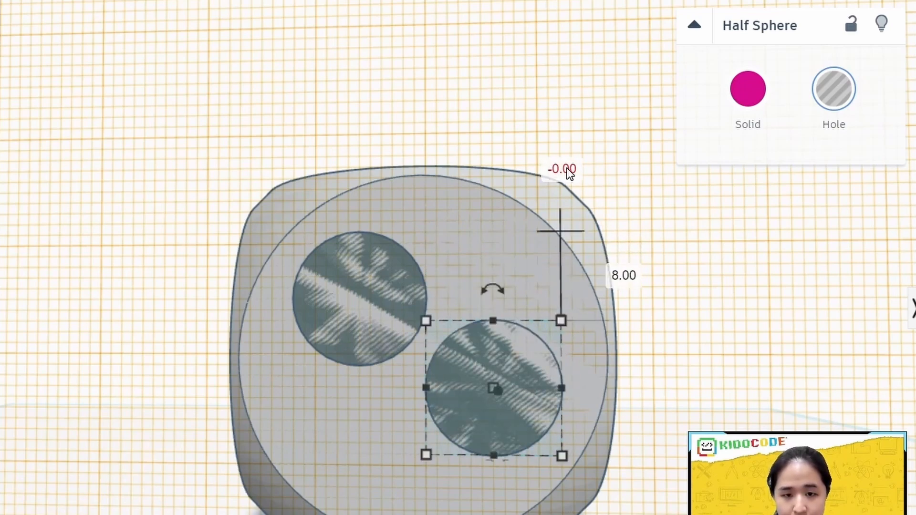
{"action": "left_click", "coordinate": [624, 278]}
{"action": "type", "text": "12"}
{"action": "key", "text": "Return"}
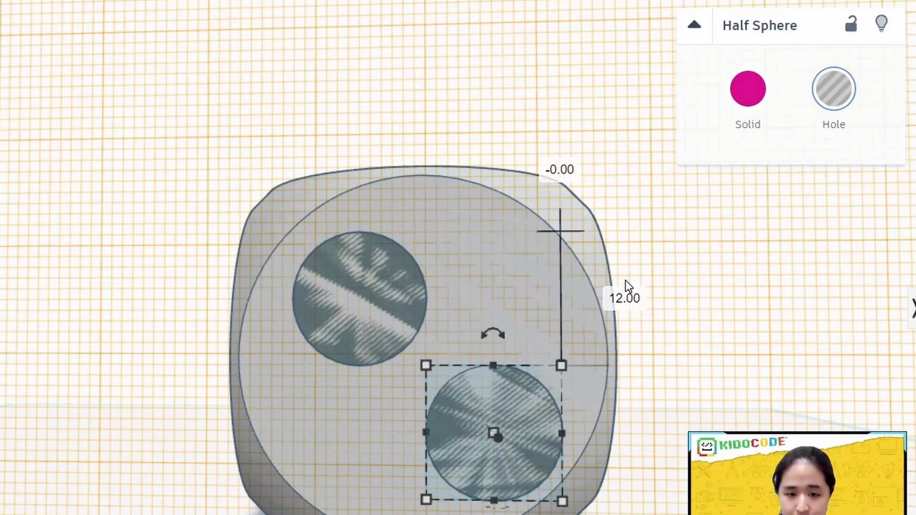
{"action": "left_click", "coordinate": [716, 405]}
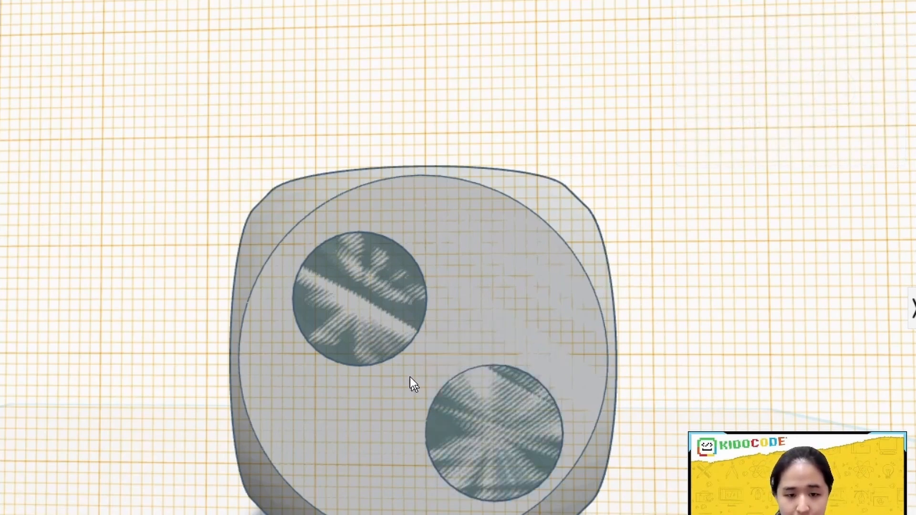
{"action": "left_click", "coordinate": [319, 288]}
{"action": "left_click", "coordinate": [500, 457]}
{"action": "left_click", "coordinate": [637, 458]}
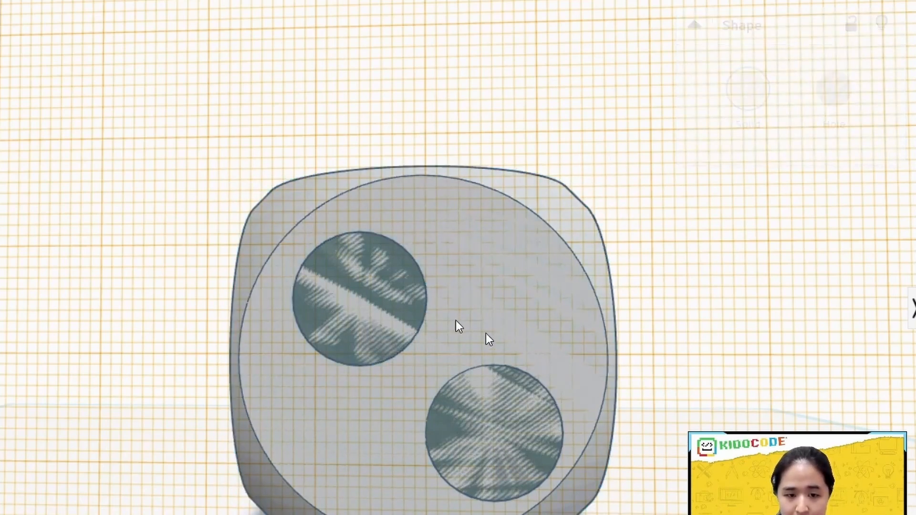
{"action": "left_click", "coordinate": [318, 262]}
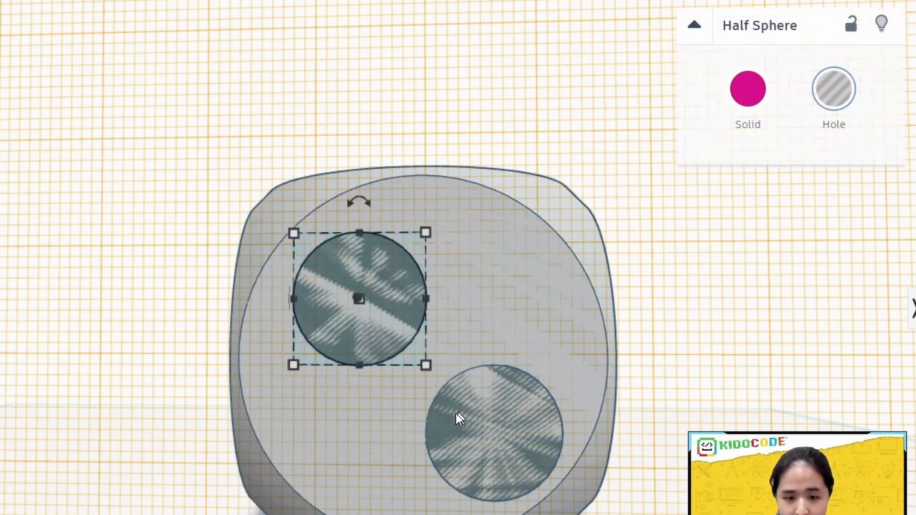
{"action": "left_click", "coordinate": [438, 434], "text": "shift"}
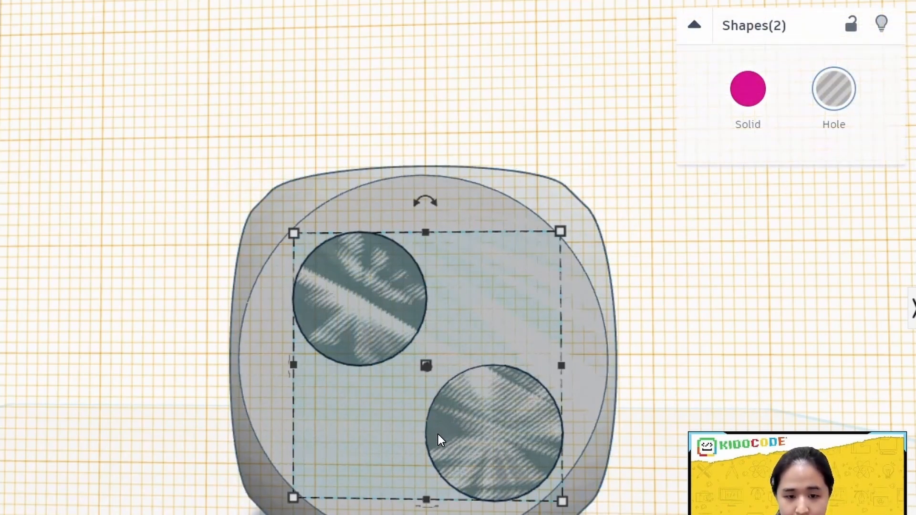
{"action": "left_click", "coordinate": [128, 229]}
{"action": "left_click", "coordinate": [319, 259], "text": "shift"}
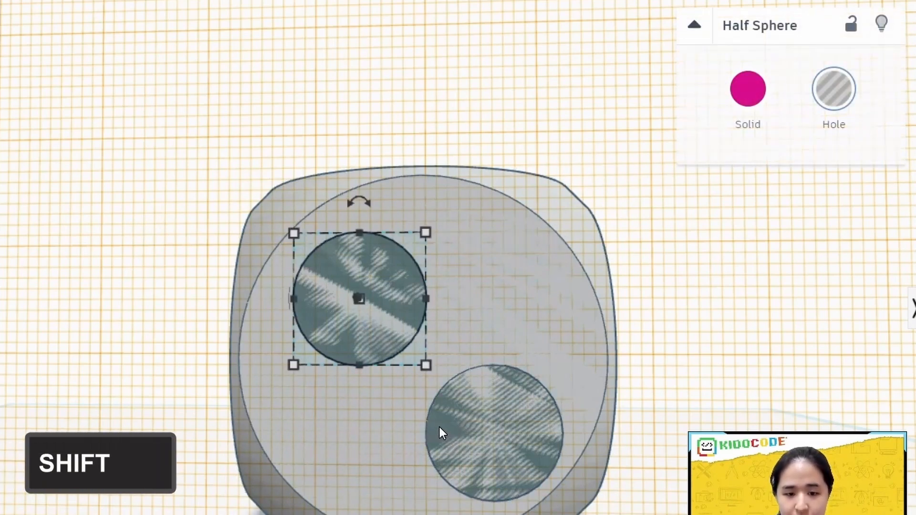
{"action": "left_click", "coordinate": [440, 427], "text": "shift"}
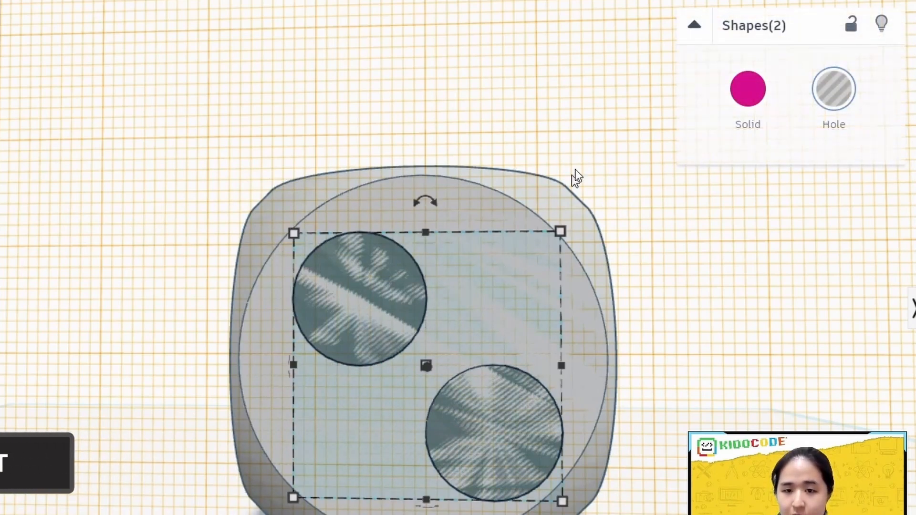
{"action": "left_click", "coordinate": [610, 185]}
- Group the two half-sphere holes on the front face together, leaving the dice out of the group
{"action": "left_click_drag", "start_coordinate": [671, 173], "coordinate": [240, 510]}
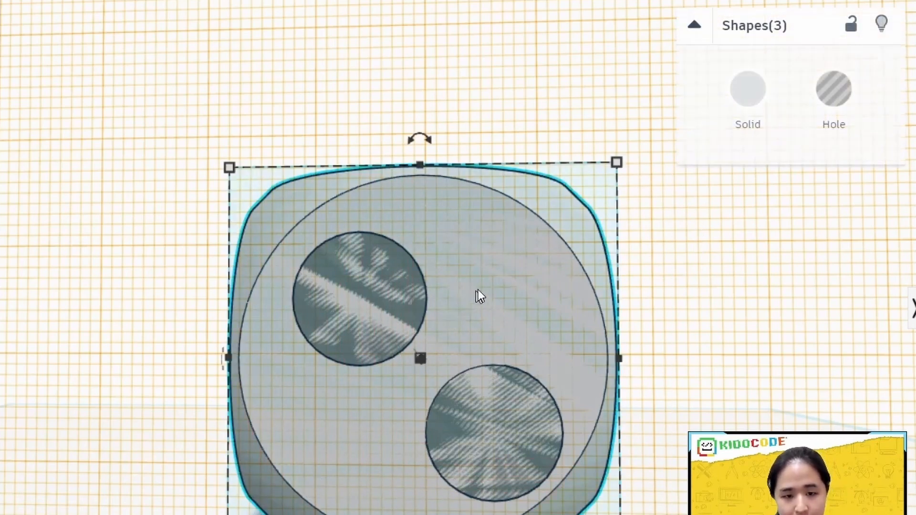
{"action": "left_click", "coordinate": [529, 273], "text": "shift"}
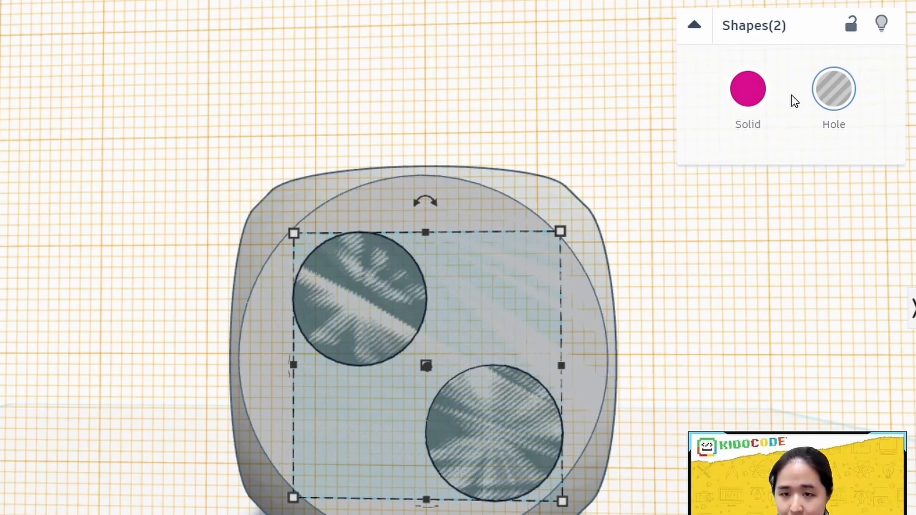
{"action": "key", "text": "ctrl+g"}
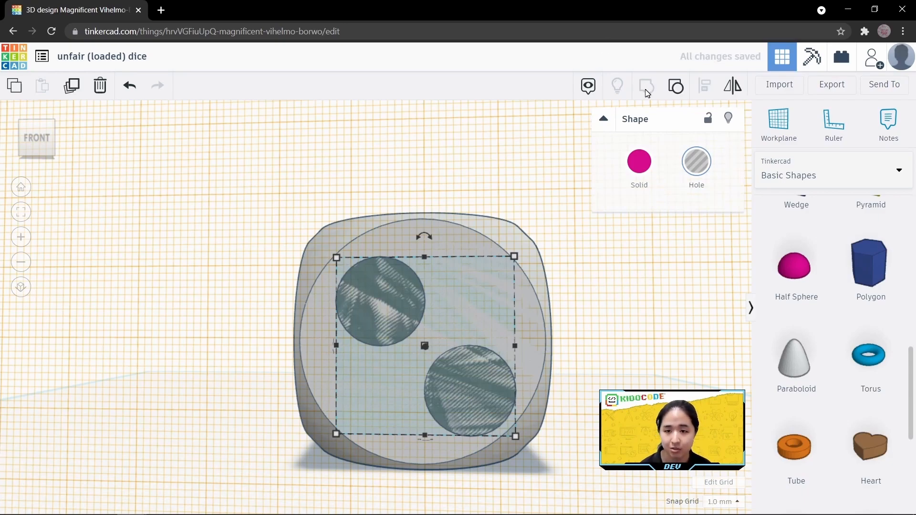
- Centre the grouped holes horizontally and vertically on the dice's front face, and group them with the dice to cut the two dots
{"action": "left_click", "coordinate": [562, 340]}
{"action": "left_click_drag", "start_coordinate": [584, 183], "coordinate": [292, 475]}
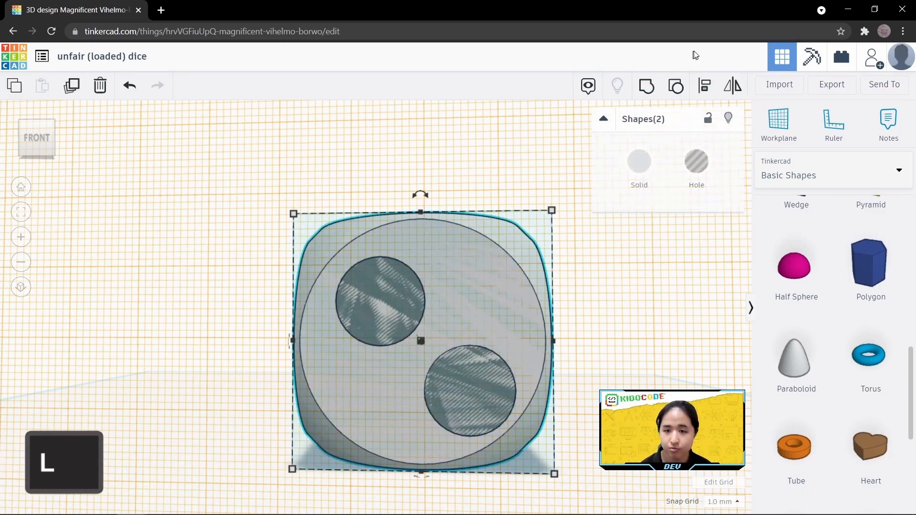
{"action": "left_click", "coordinate": [704, 85]}
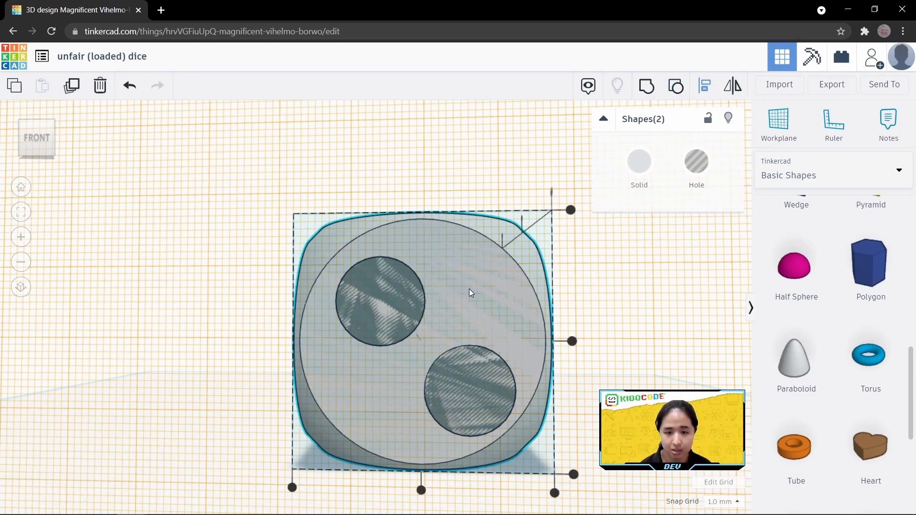
{"action": "left_click", "coordinate": [420, 489]}
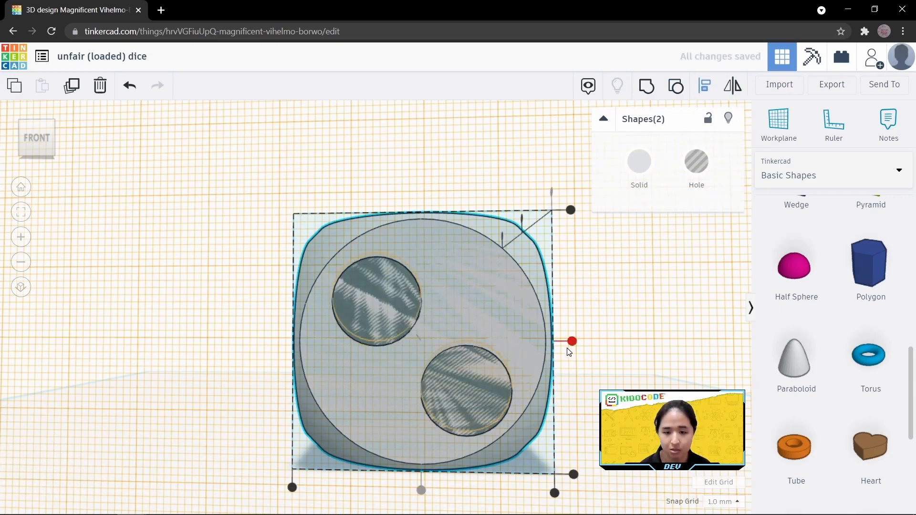
{"action": "left_click", "coordinate": [570, 342]}
{"action": "key", "text": "ctrl+g"}
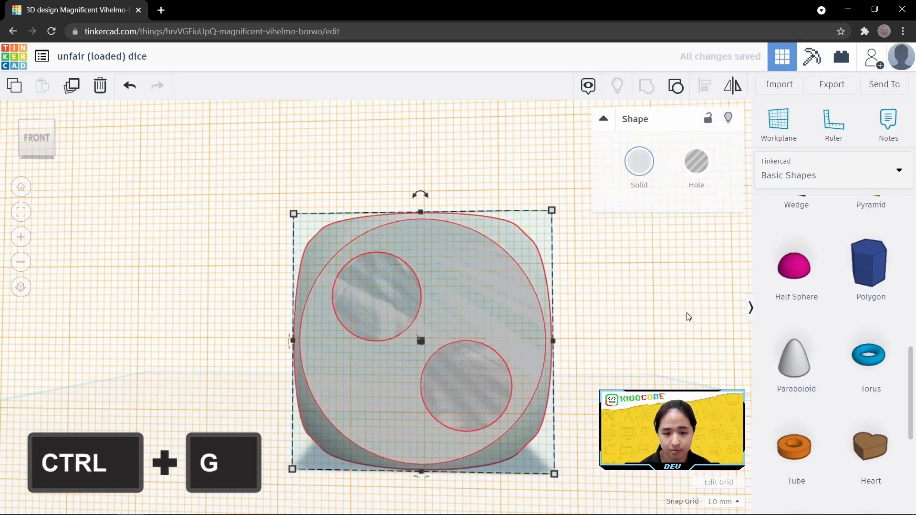
{"action": "left_click", "coordinate": [640, 379]}
- Place the workplane on the dice's right face and add a half sphere near the middle of that face
{"action": "right_click_drag", "start_coordinate": [640, 378], "coordinate": [675, 166]}
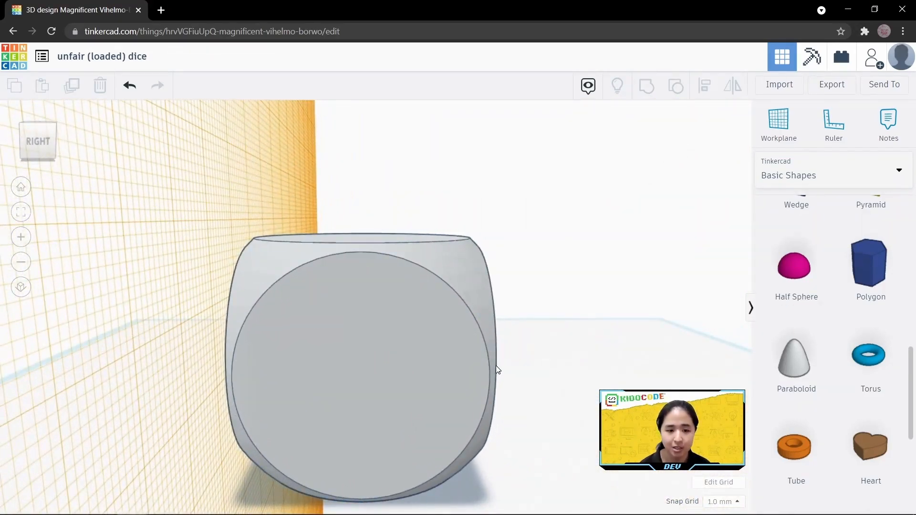
{"action": "right_click_drag", "start_coordinate": [155, 229], "coordinate": [267, 272]}
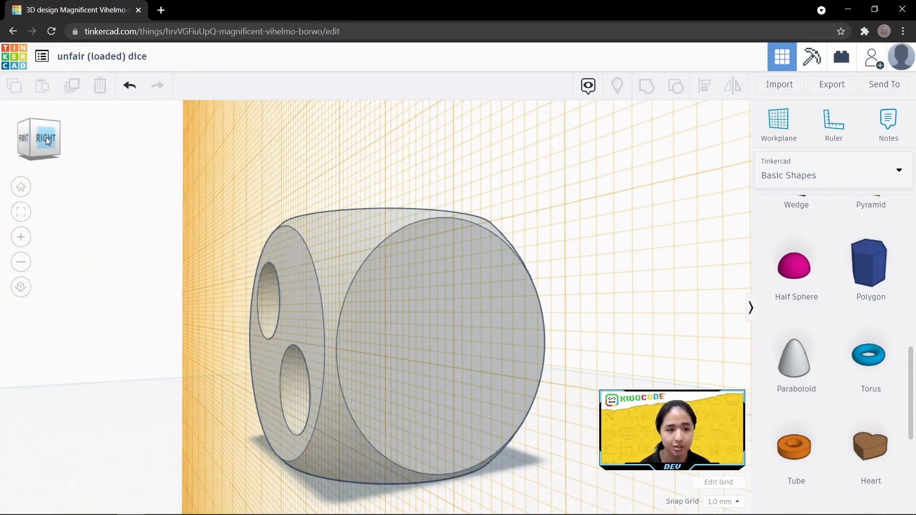
{"action": "left_click", "coordinate": [48, 139]}
{"action": "left_click_drag", "start_coordinate": [720, 160], "coordinate": [359, 356]}
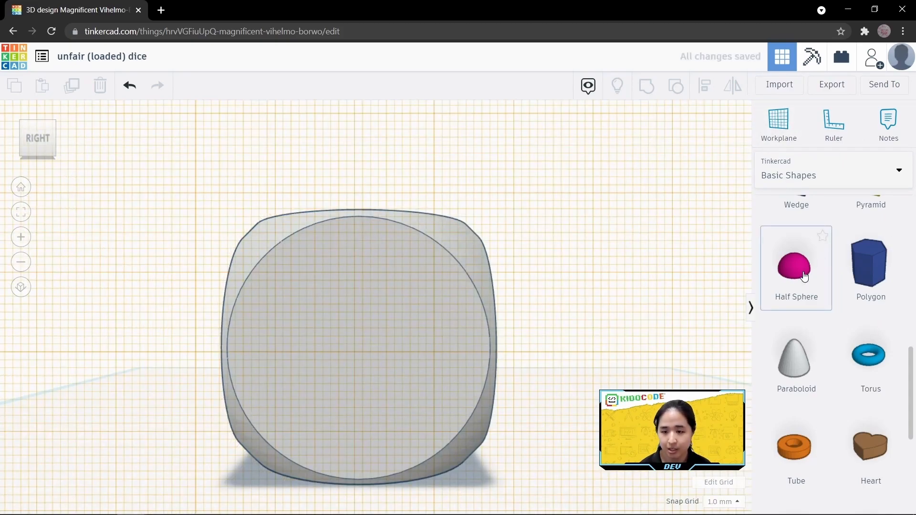
{"action": "left_click_drag", "start_coordinate": [805, 272], "coordinate": [352, 340]}
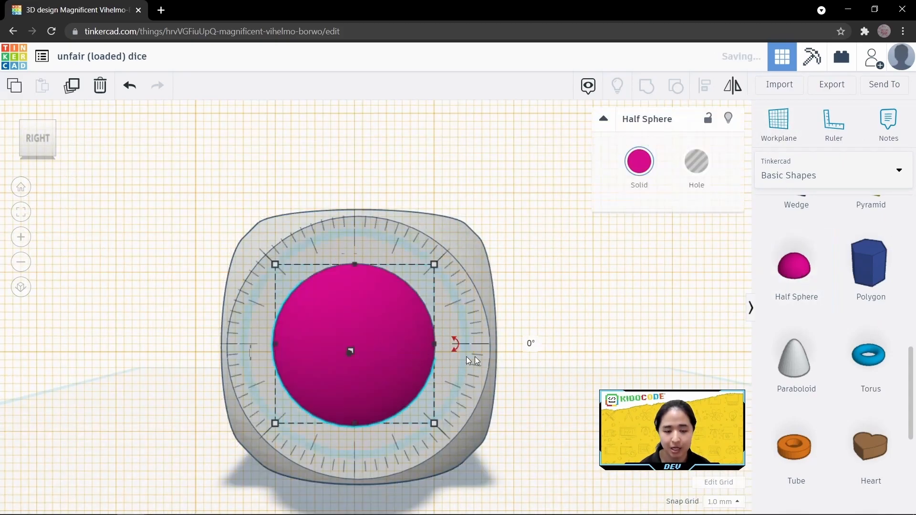
- Rotate the half sphere on the right face by 180° so its dome points towards the dice
{"action": "right_click_drag", "start_coordinate": [588, 416], "coordinate": [371, 446]}
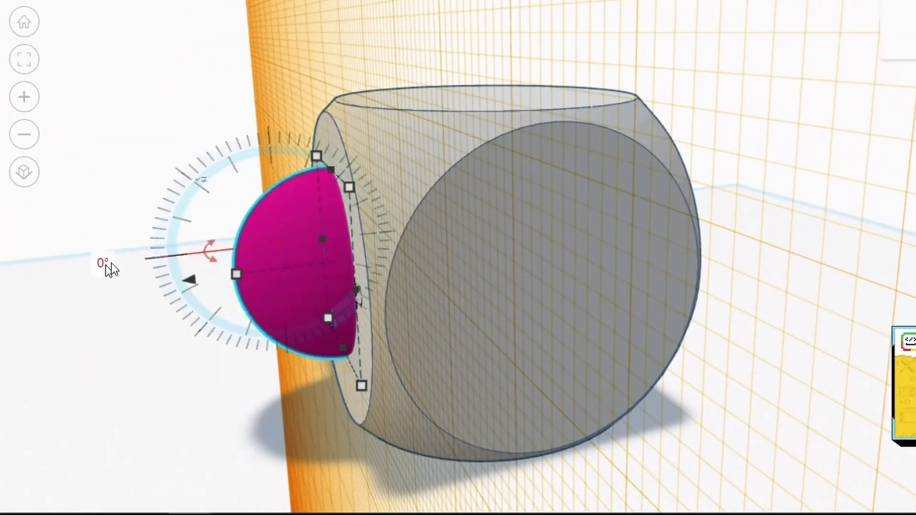
{"action": "left_click", "coordinate": [215, 402]}
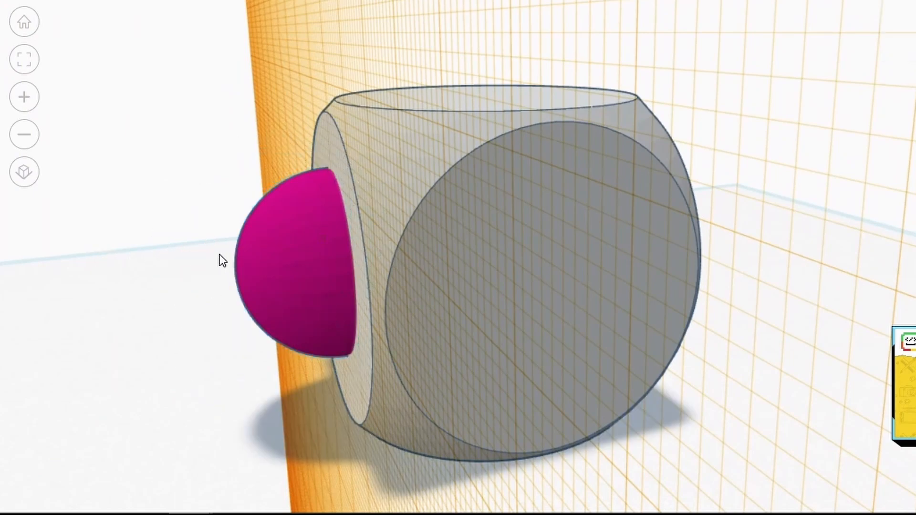
{"action": "left_click", "coordinate": [274, 262]}
{"action": "left_click_drag", "start_coordinate": [207, 256], "coordinate": [164, 263]}
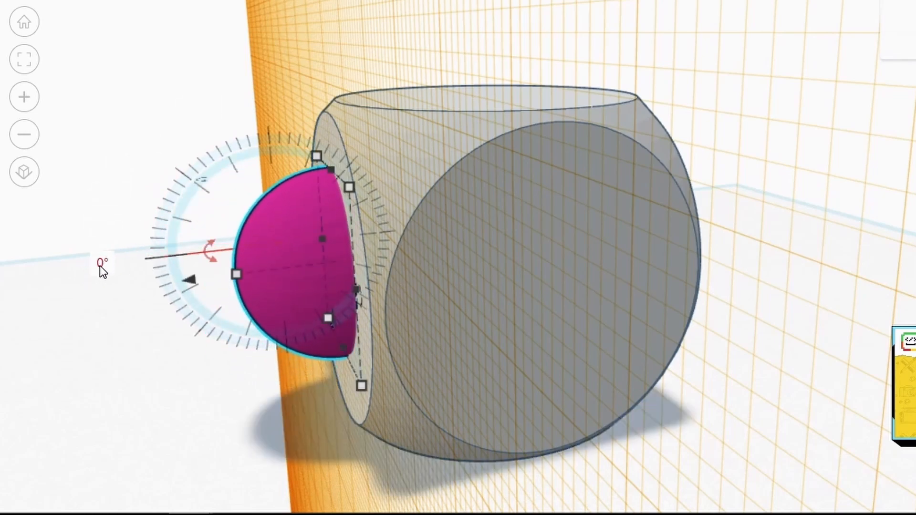
{"action": "left_click", "coordinate": [99, 270]}
{"action": "type", "text": "180"}
{"action": "key", "text": "Return"}
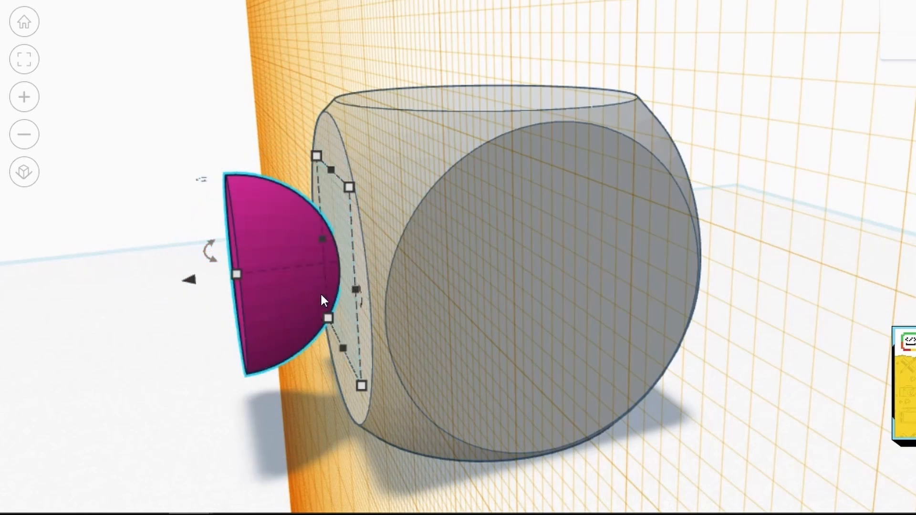
- Push the flipped half sphere 10 mm into the dice so its flat side sits flush with the right face
{"action": "left_click", "coordinate": [882, 234]}
{"action": "left_click", "coordinate": [262, 266]}
{"action": "left_click", "coordinate": [236, 275]}
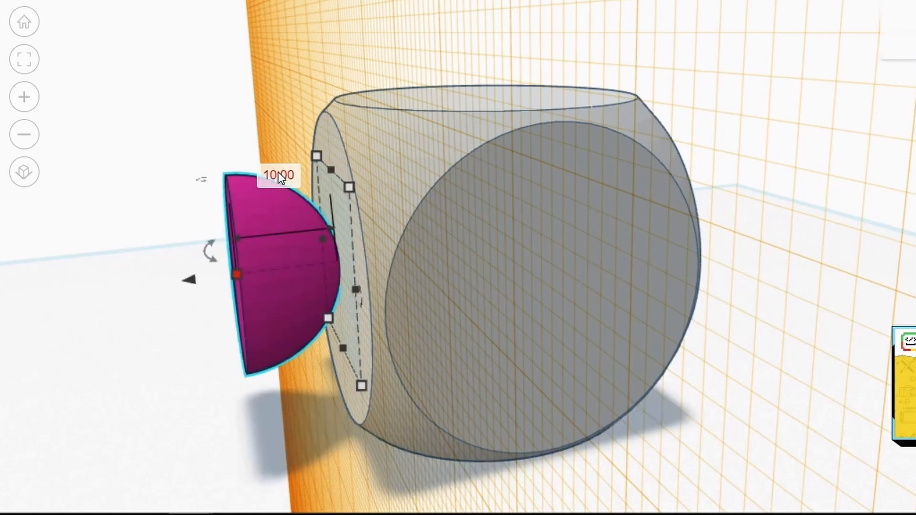
{"action": "left_click_drag", "start_coordinate": [188, 283], "coordinate": [237, 277]}
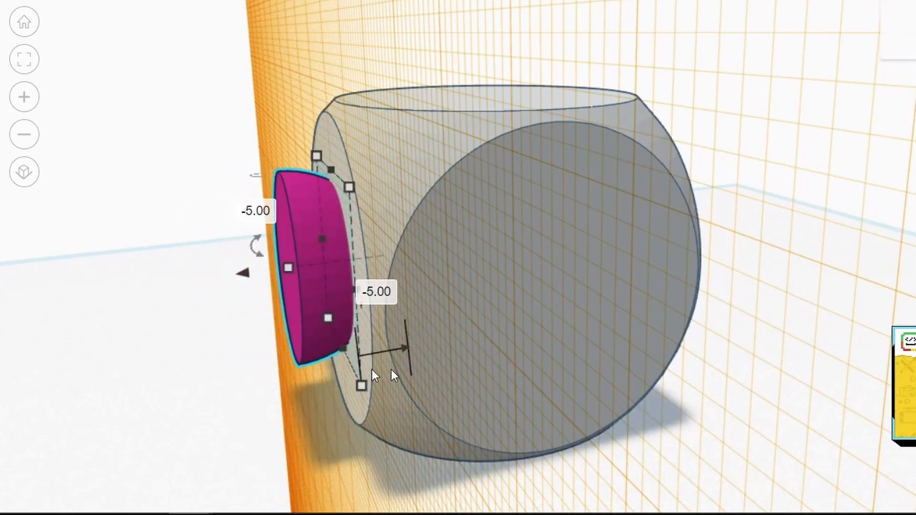
{"action": "key", "text": "BackSpace"}
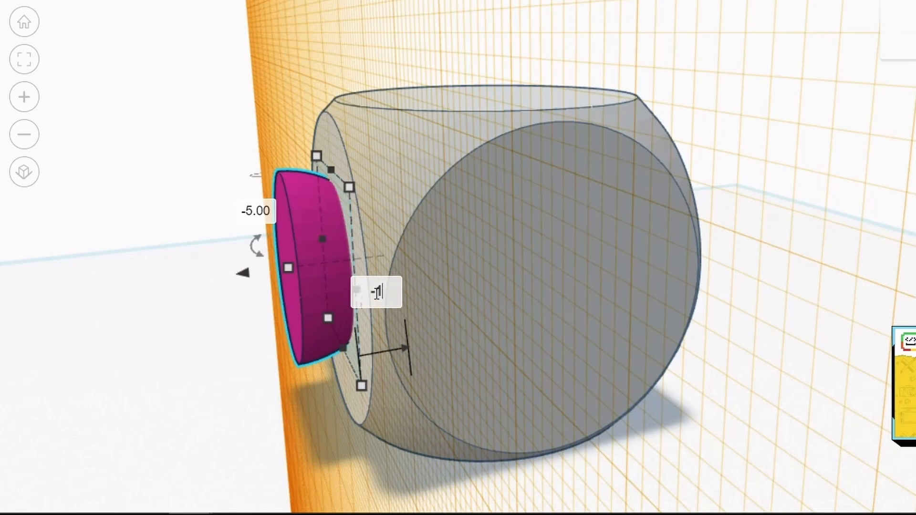
{"action": "key", "text": "Return"}
{"action": "left_click", "coordinate": [859, 226]}
- Scale the half sphere on the right face down proportionally to 11 mm in width and height
{"action": "right_click_drag", "start_coordinate": [758, 345], "coordinate": [902, 310]}
{"action": "right_click_drag", "start_coordinate": [782, 310], "coordinate": [906, 248]}
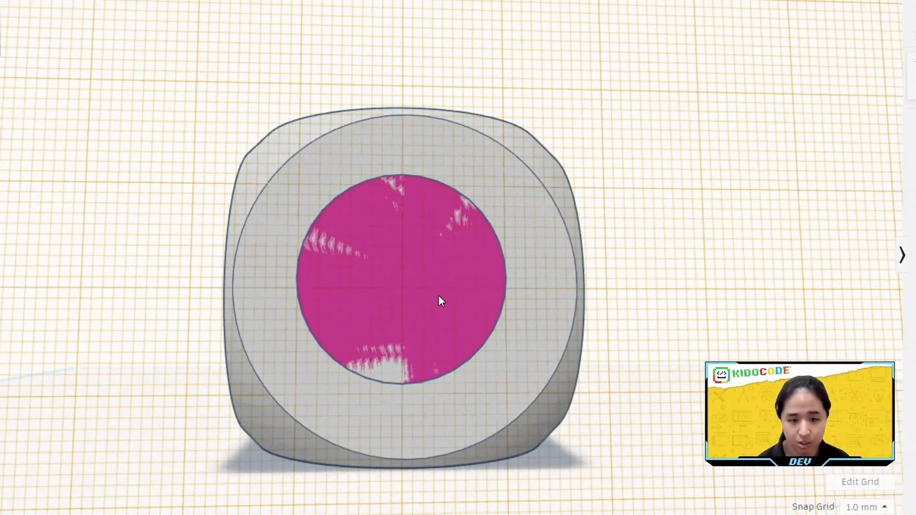
{"action": "left_click", "coordinate": [554, 260]}
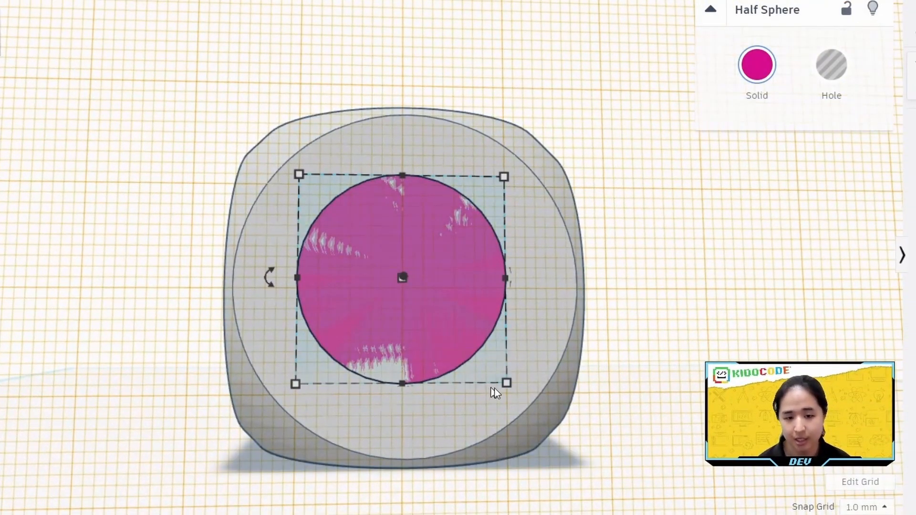
{"action": "mouse_move", "coordinate": [506, 384]}
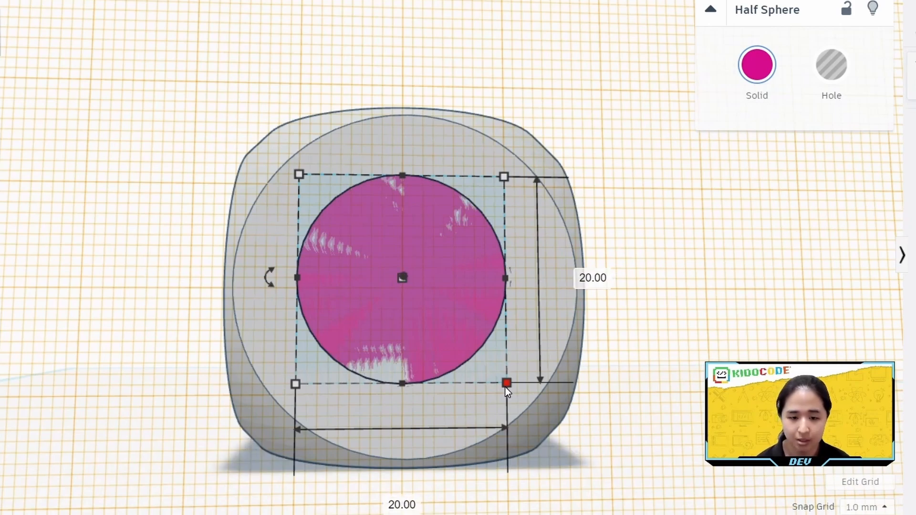
{"action": "left_click", "coordinate": [741, 278]}
{"action": "left_click", "coordinate": [430, 315]}
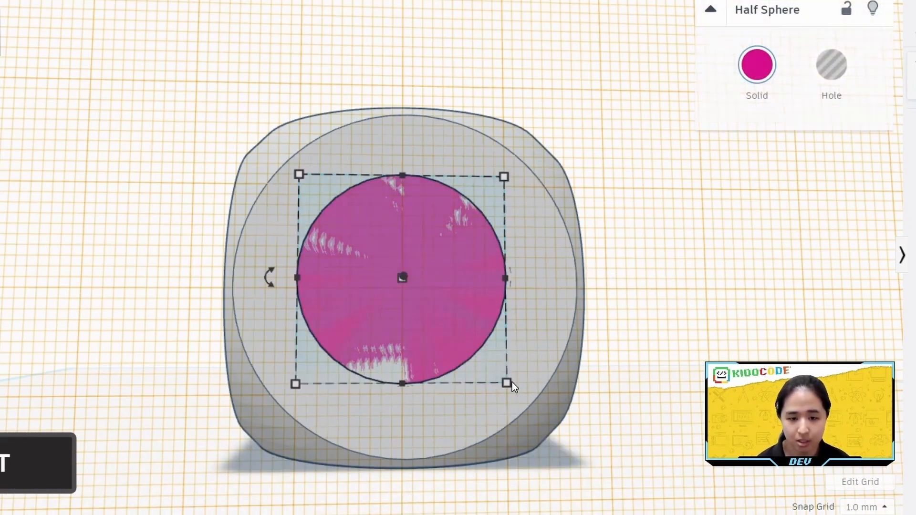
{"action": "left_click_drag", "start_coordinate": [508, 385], "coordinate": [361, 288], "text": "shift"}
{"action": "left_click", "coordinate": [511, 232]}
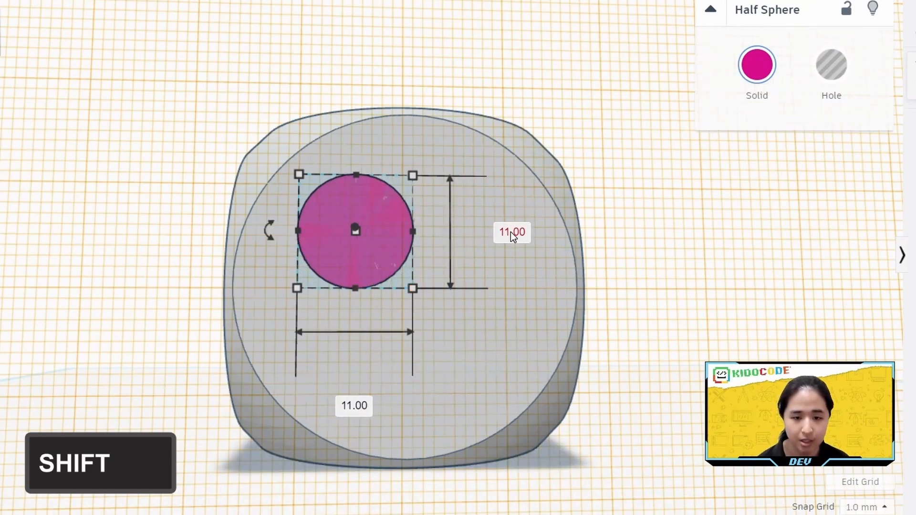
{"action": "left_click", "coordinate": [347, 406]}
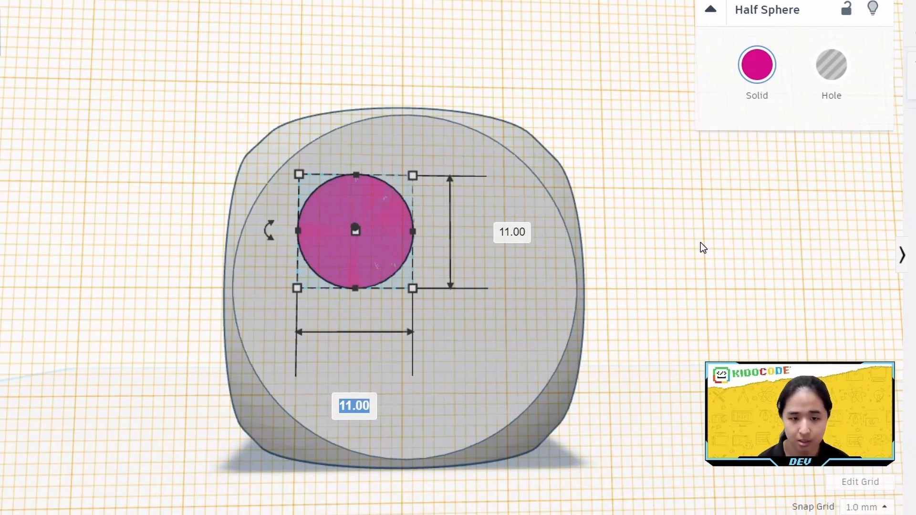
{"action": "key", "text": "Return"}
{"action": "left_click", "coordinate": [672, 262]}
- Nudge the half sphere slightly further towards the upper-left part of the dice's right face
{"action": "right_click_drag", "start_coordinate": [689, 276], "coordinate": [728, 324]}
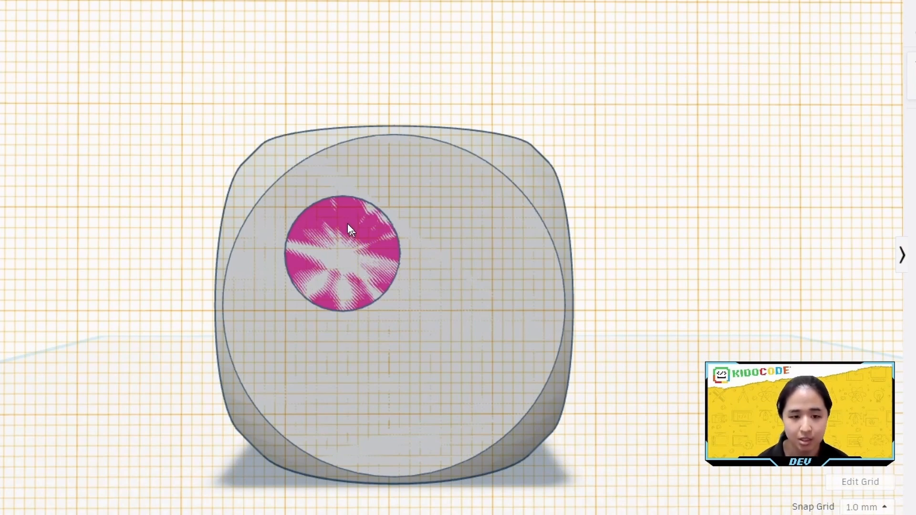
{"action": "mouse_move", "coordinate": [346, 218]}
{"action": "left_mouse_down"}
{"action": "mouse_move", "coordinate": [331, 202]}
{"action": "mouse_move", "coordinate": [342, 208]}
{"action": "left_mouse_up"}
{"action": "scroll", "coordinate": [414, 248], "scroll_direction": "up", "scroll_amount": 2}
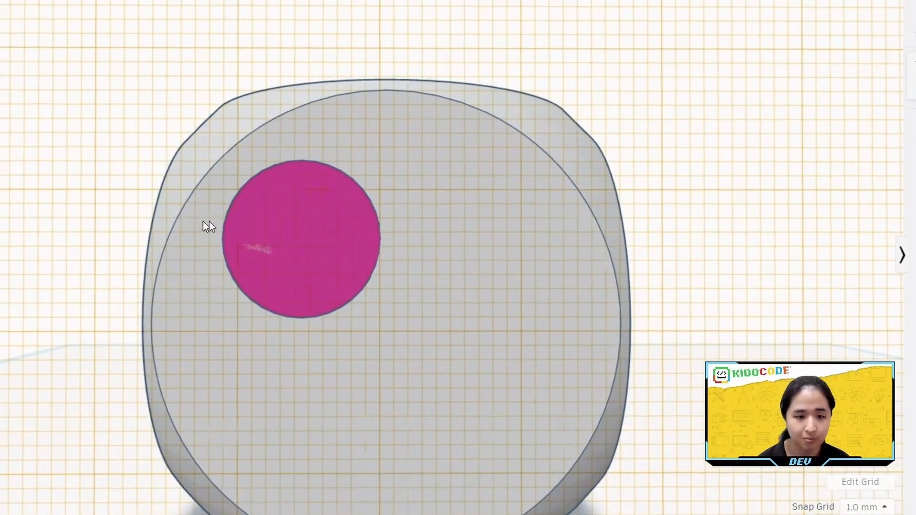
{"action": "left_click", "coordinate": [285, 181]}
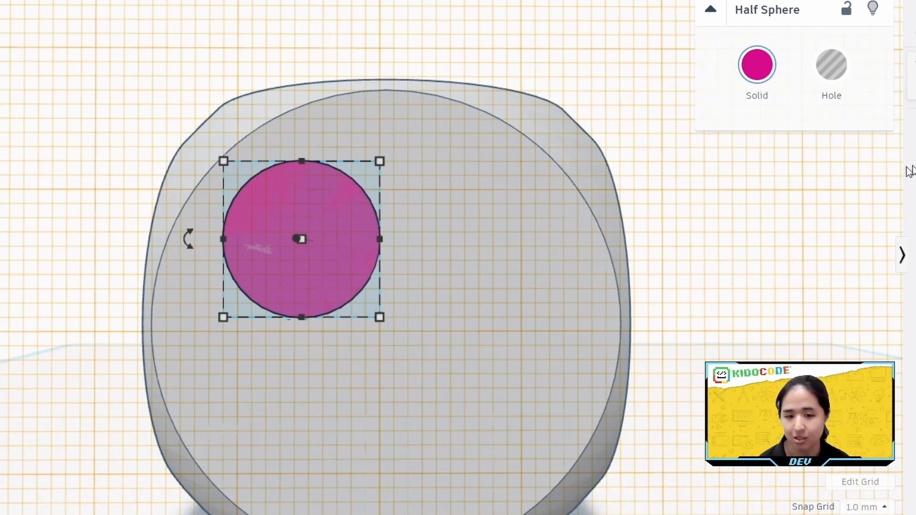
{"action": "left_click", "coordinate": [655, 230]}
- Duplicate the half sphere on the right face and move the copy 14 mm horizontally to the right
{"action": "left_click", "coordinate": [284, 200]}
{"action": "key", "text": "ctrl+d"}
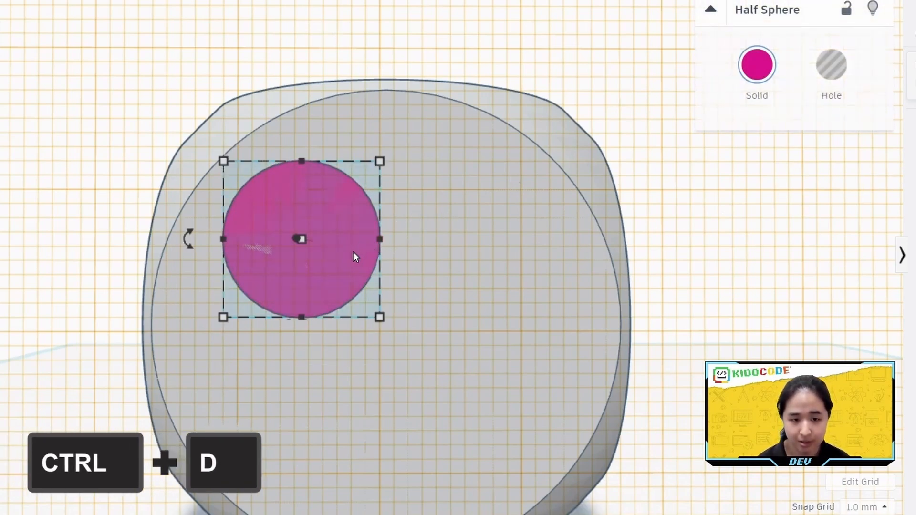
{"action": "left_click_drag", "start_coordinate": [344, 262], "coordinate": [531, 265]}
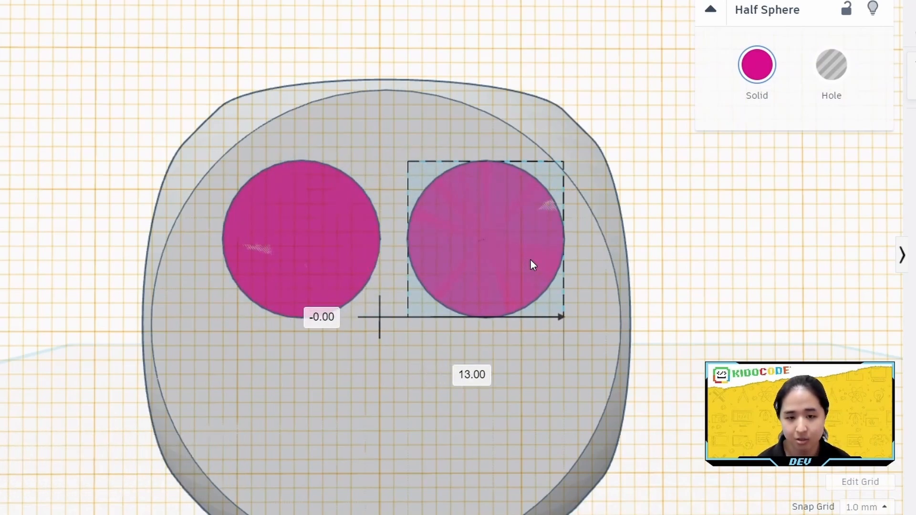
{"action": "left_click_drag", "start_coordinate": [528, 260], "coordinate": [543, 260]}
{"action": "left_click", "coordinate": [478, 374]}
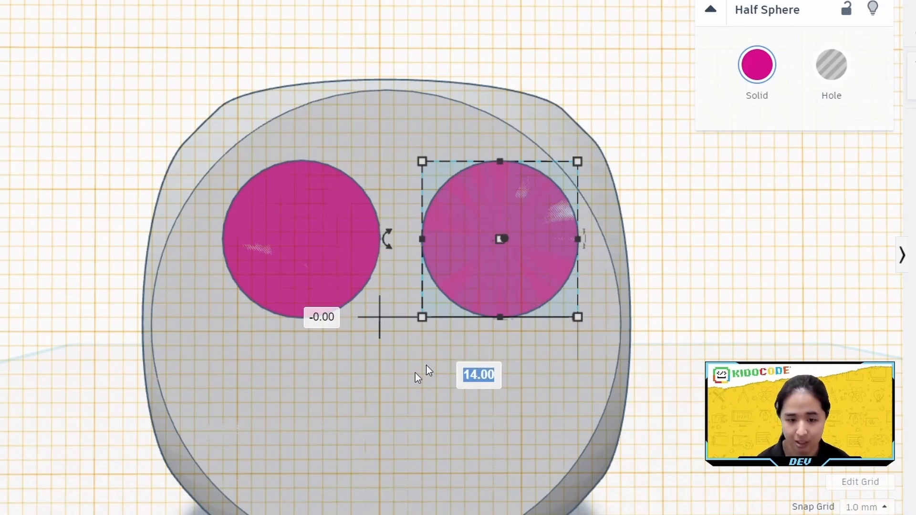
{"action": "key", "text": "Return"}
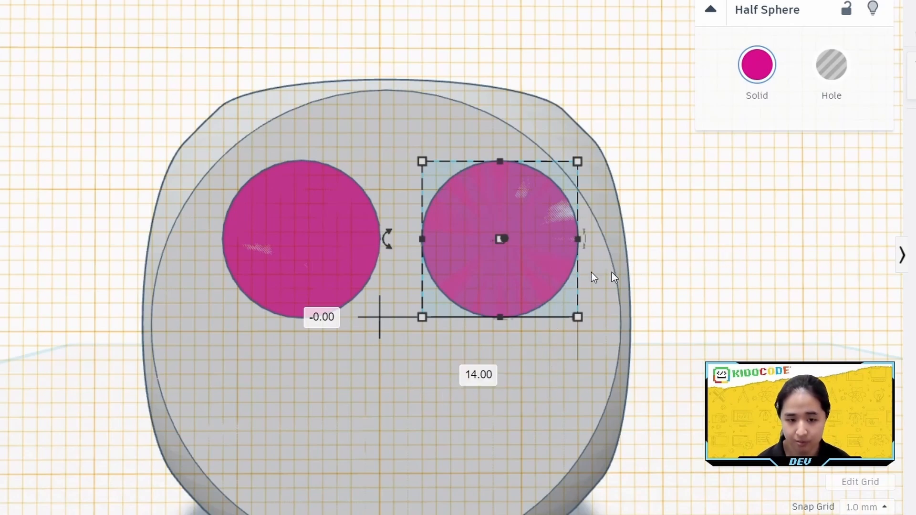
{"action": "left_click", "coordinate": [323, 318]}
{"action": "type", "text": "-14"}
{"action": "key", "text": "Return"}
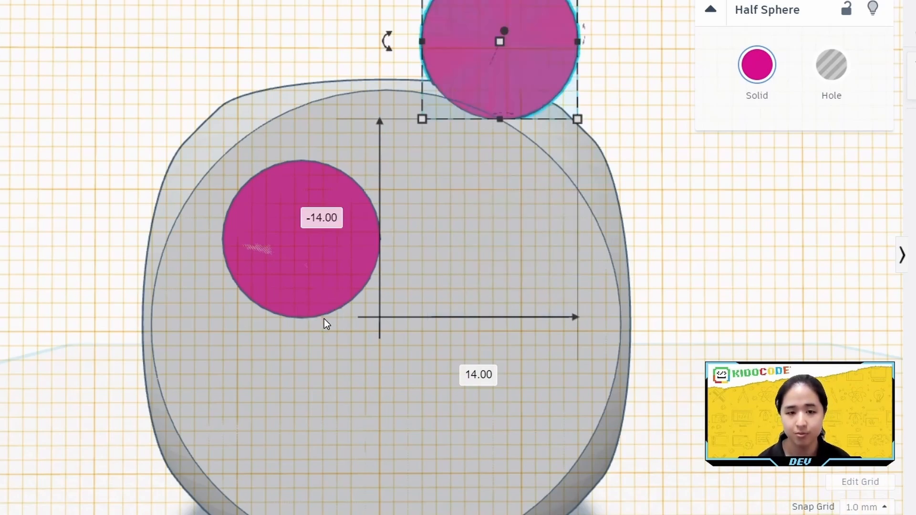
- Set the copy's vertical offset to 14 mm so it sits diagonally below the original half sphere
{"action": "left_click", "coordinate": [315, 223]}
{"action": "type", "text": "14"}
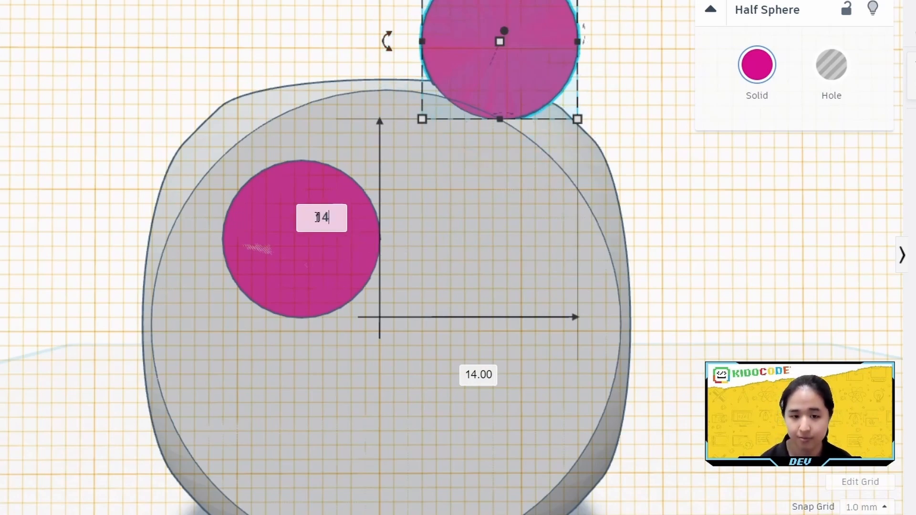
{"action": "key", "text": "Return"}
{"action": "left_click", "coordinate": [779, 327]}
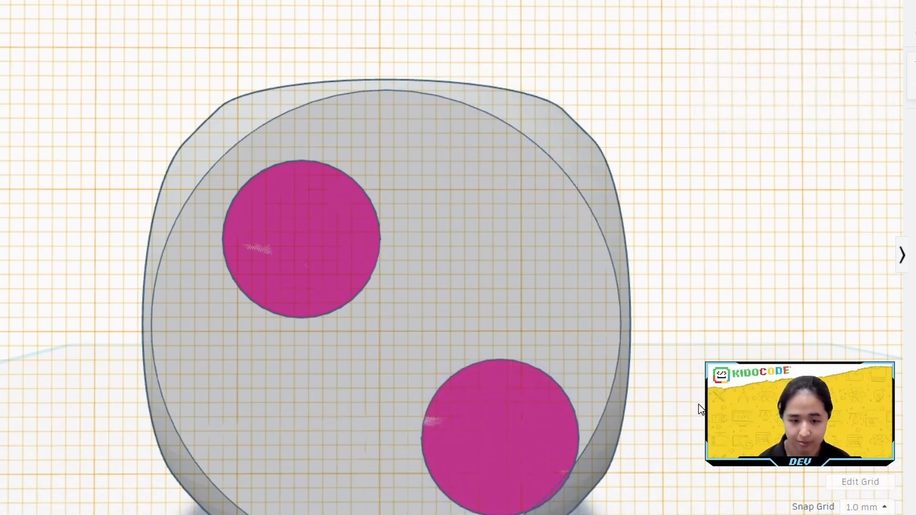
- Undo the vertical move, the horizontal move and the duplication of the second half sphere on the dice's right face
{"action": "scroll", "coordinate": [638, 402], "scroll_direction": "down", "scroll_amount": 2}
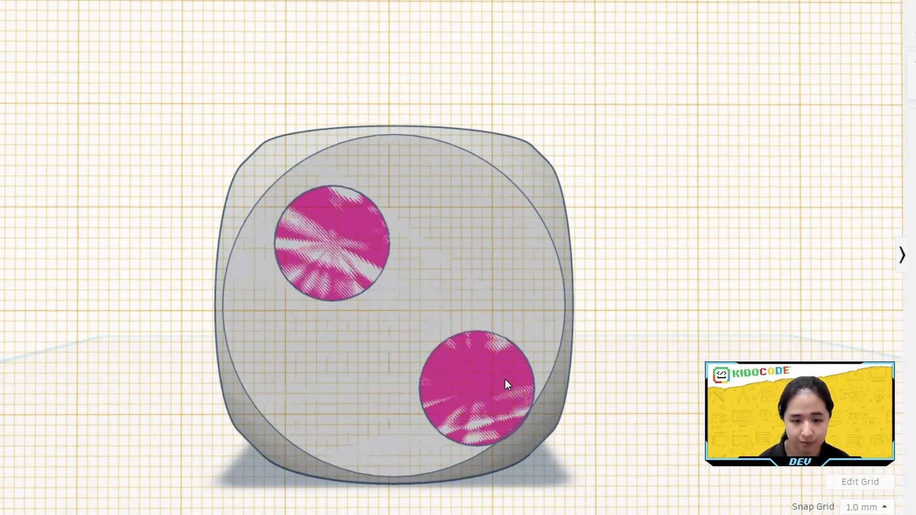
{"action": "left_click", "coordinate": [478, 374]}
{"action": "left_click", "coordinate": [317, 215]}
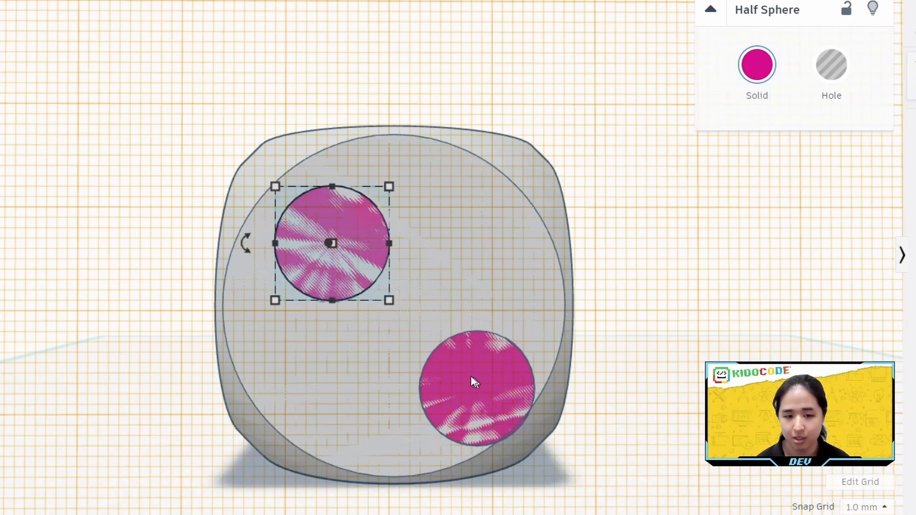
{"action": "mouse_move", "coordinate": [340, 251]}
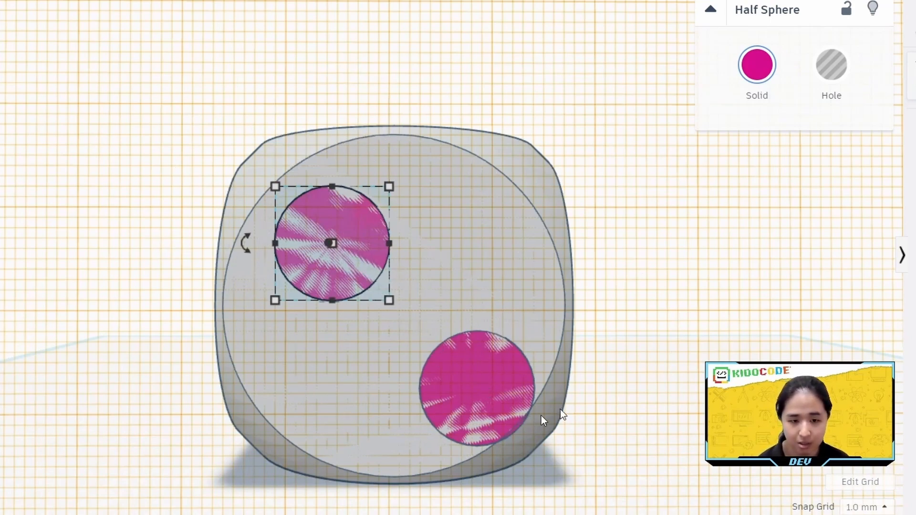
{"action": "left_click", "coordinate": [671, 238]}
{"action": "left_click", "coordinate": [481, 387]}
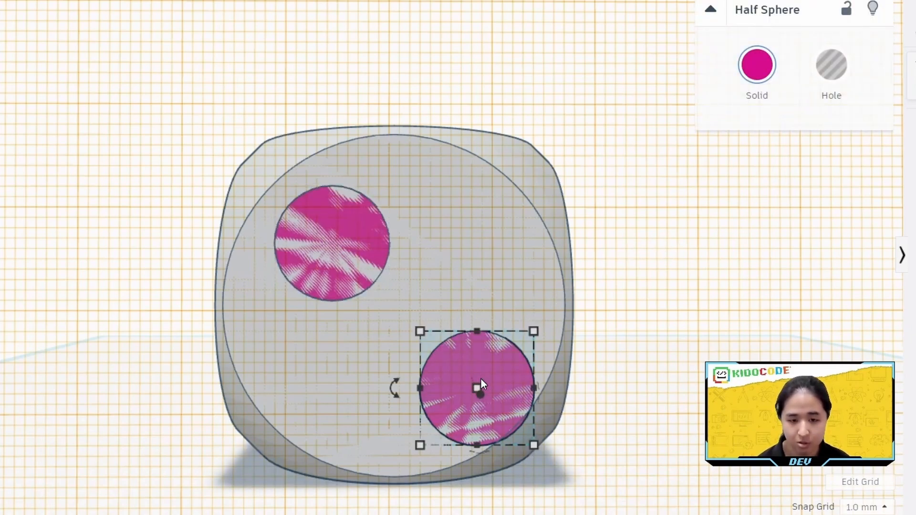
{"action": "key", "text": "ctrl+z"}
{"action": "key", "text": "ctrl+z"}
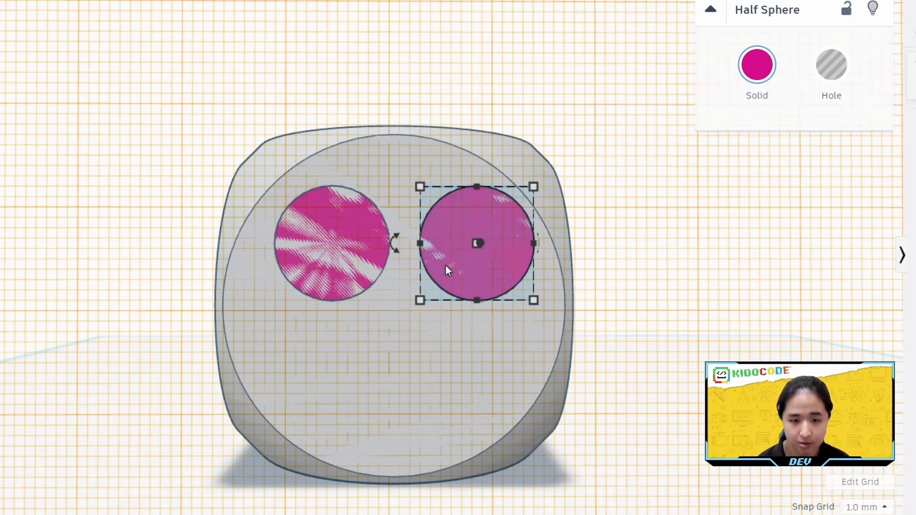
{"action": "key", "text": "ctrl+z"}
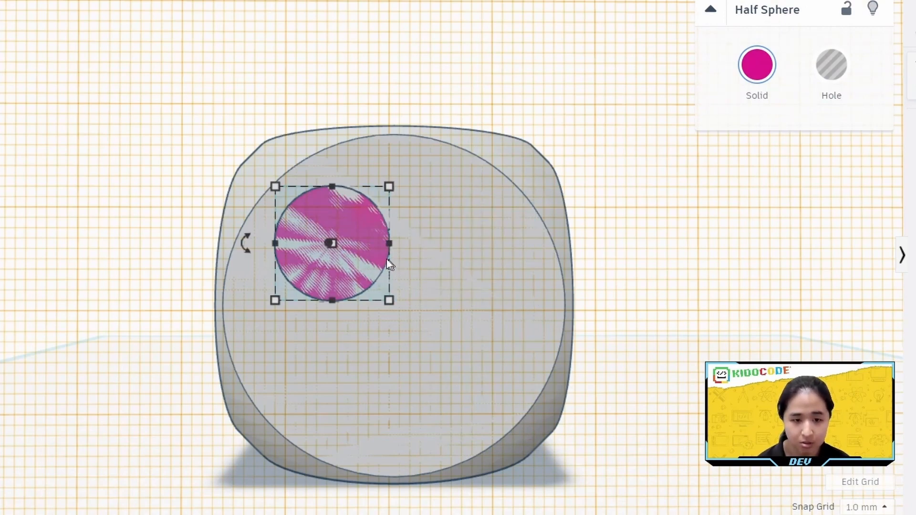
- Duplicate the remaining half sphere and place the copy 15 mm horizontally to its right
{"action": "left_click", "coordinate": [362, 220]}
{"action": "left_click_drag", "start_coordinate": [361, 219], "coordinate": [499, 228], "text": "alt"}
{"action": "key", "text": "Return"}
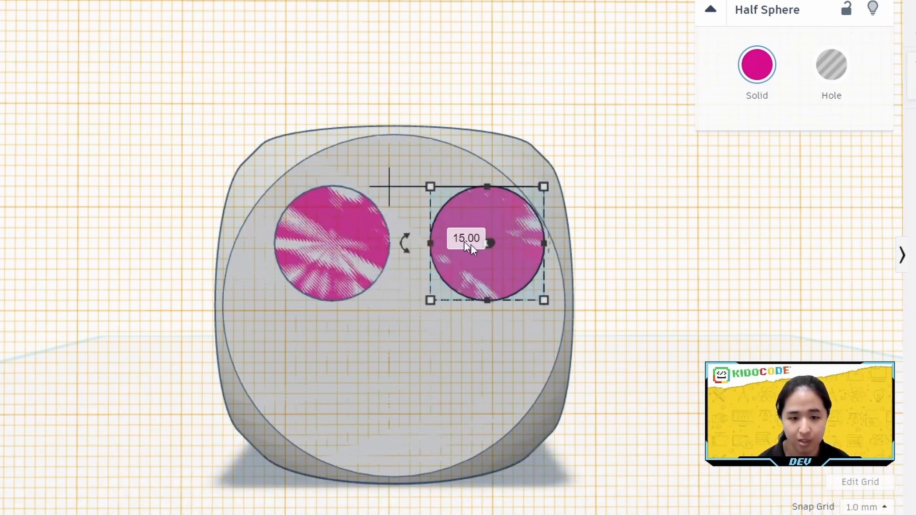
- Move the copied half sphere straight down by 15 mm so it sits diagonally opposite the original
{"action": "left_click", "coordinate": [672, 280]}
{"action": "left_click", "coordinate": [521, 271]}
{"action": "left_click_drag", "start_coordinate": [506, 261], "coordinate": [508, 374]}
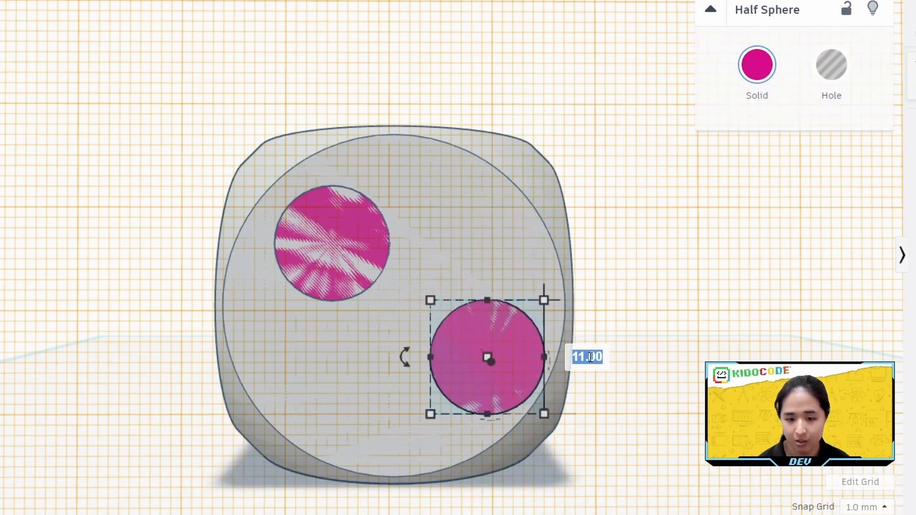
{"action": "type", "text": "15"}
{"action": "key", "text": "Return"}
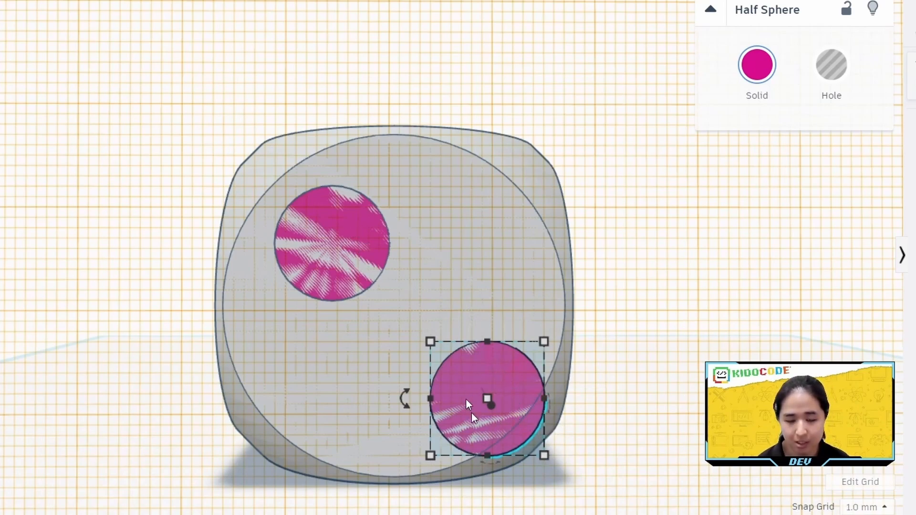
- Select both diagonal half spheres and shift them together slightly up and to the left on the face
{"action": "left_click", "coordinate": [356, 223], "text": "shift"}
{"action": "left_click_drag", "start_coordinate": [358, 228], "coordinate": [339, 217]}
{"action": "left_click", "coordinate": [786, 194]}
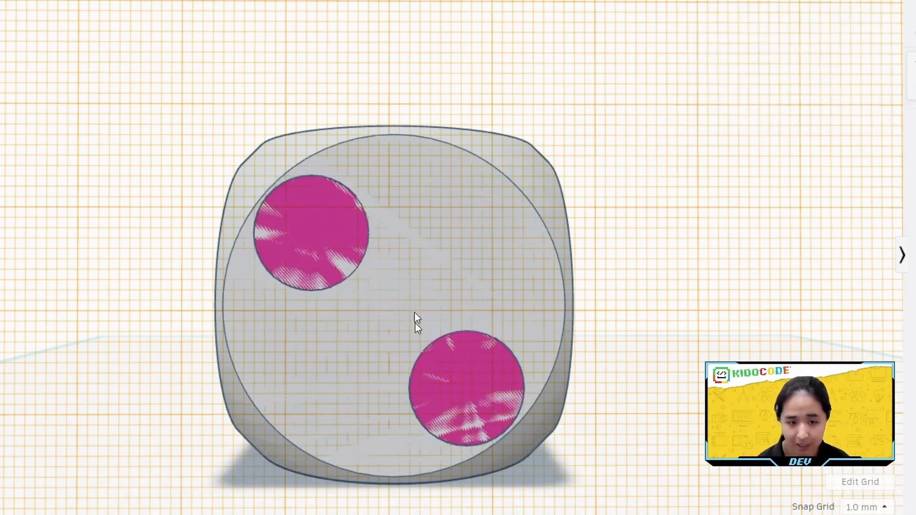
- Duplicate the lower-right half sphere and move the copy 9 mm to the right and 12 mm up
{"action": "left_click", "coordinate": [488, 379]}
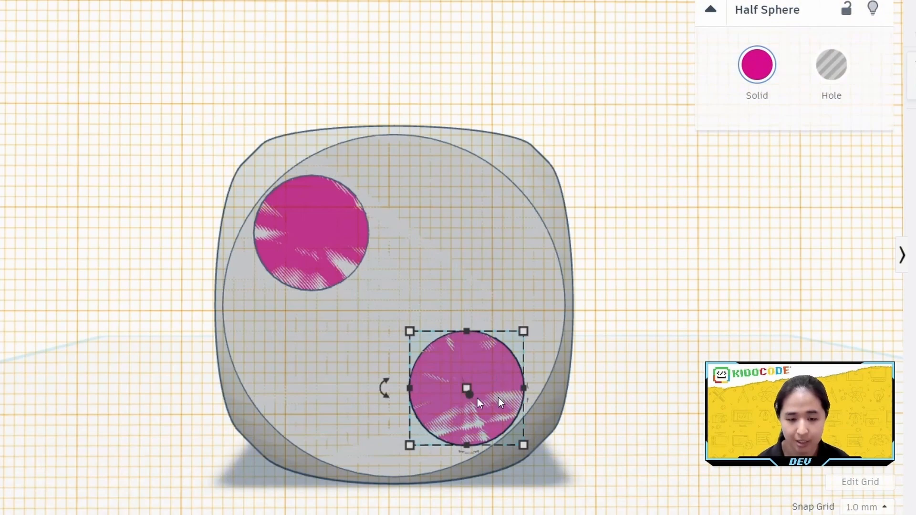
{"action": "key", "text": "ctrl+d"}
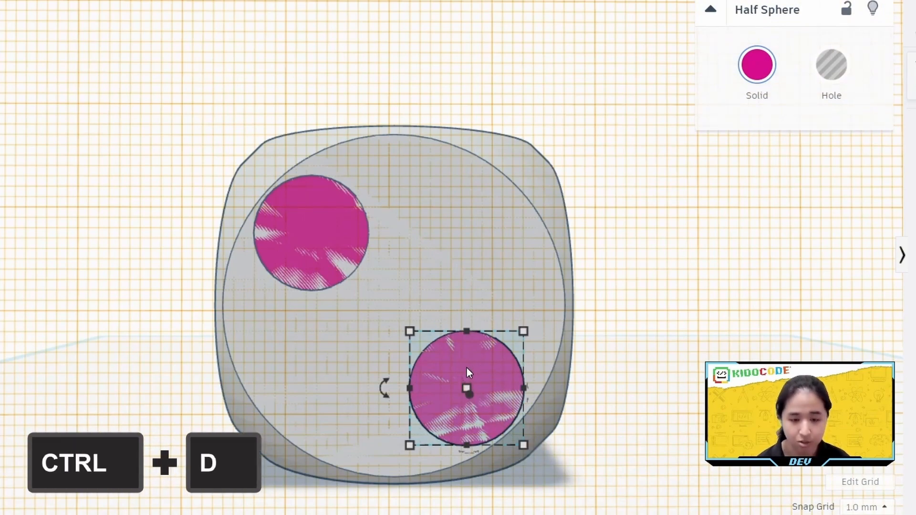
{"action": "left_click_drag", "start_coordinate": [473, 368], "coordinate": [566, 245]}
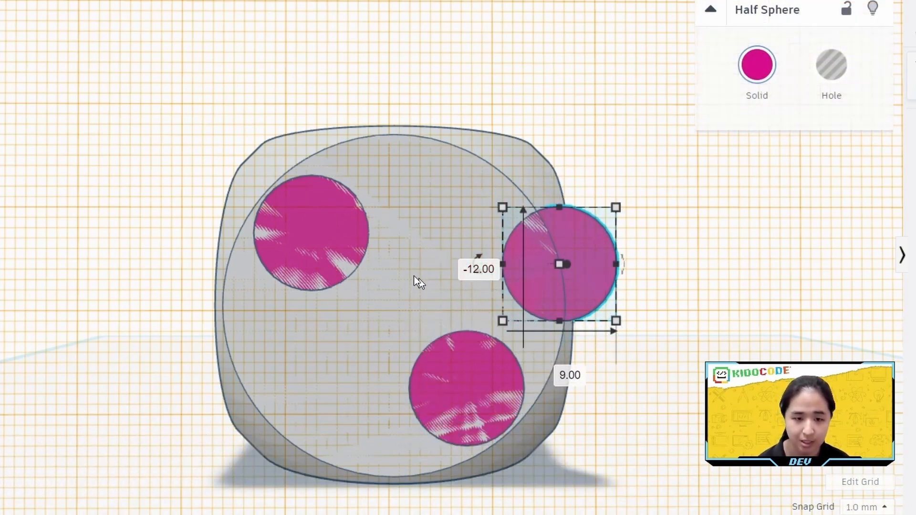
- Group the upper-left and lower-right half spheres into one shape, leaving out the third half sphere
{"action": "left_click", "coordinate": [473, 368]}
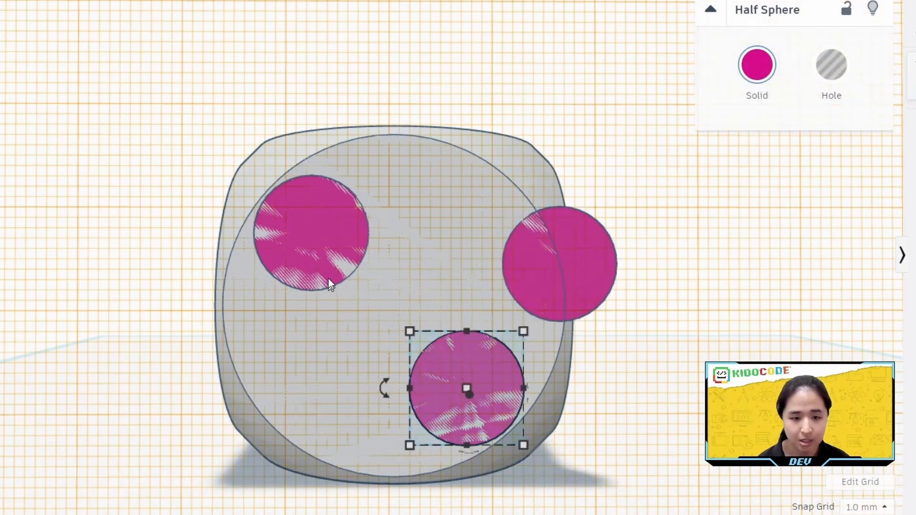
{"action": "left_click", "coordinate": [314, 212], "text": "shift"}
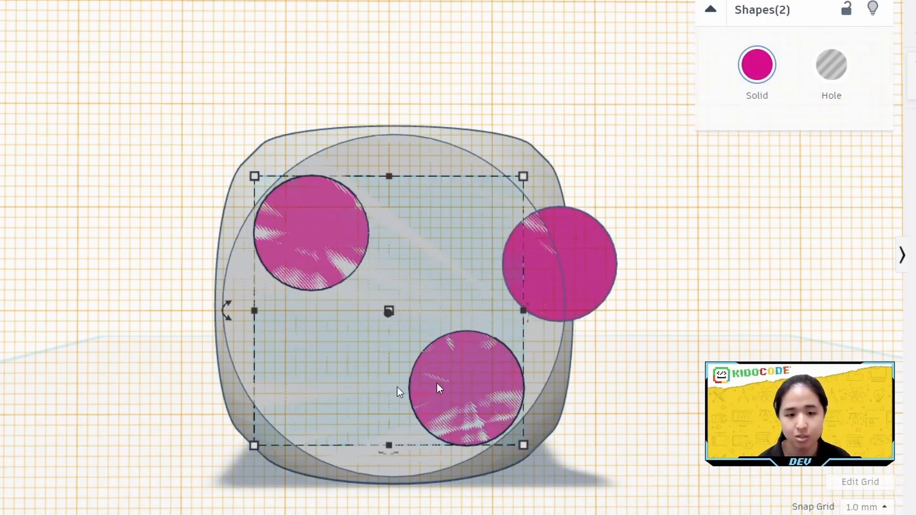
{"action": "key", "text": "ctrl+g"}
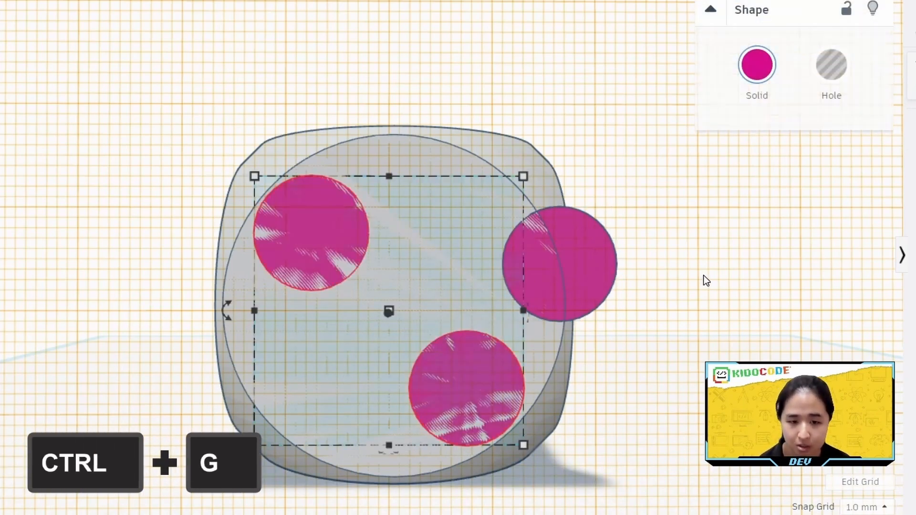
{"action": "left_click", "coordinate": [748, 267]}
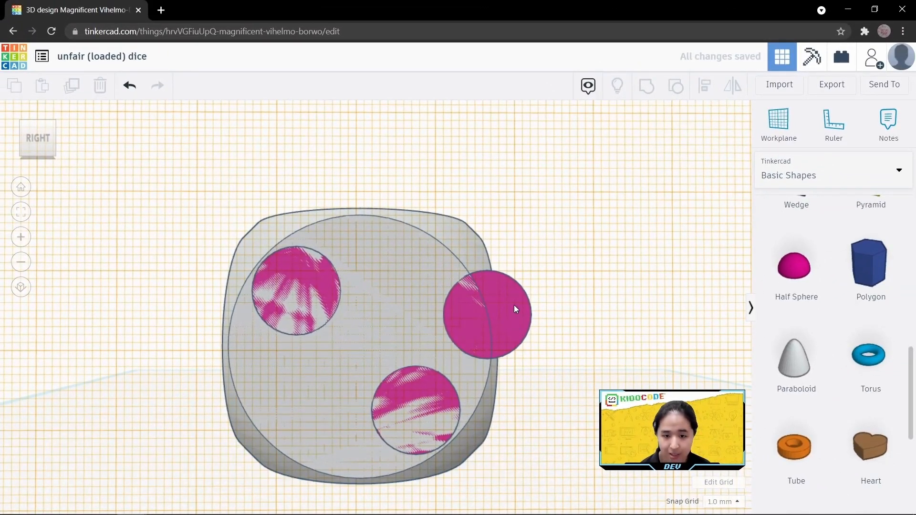
- Align the third half sphere and the grouped pair on their horizontal and vertical centres
{"action": "left_click", "coordinate": [513, 310]}
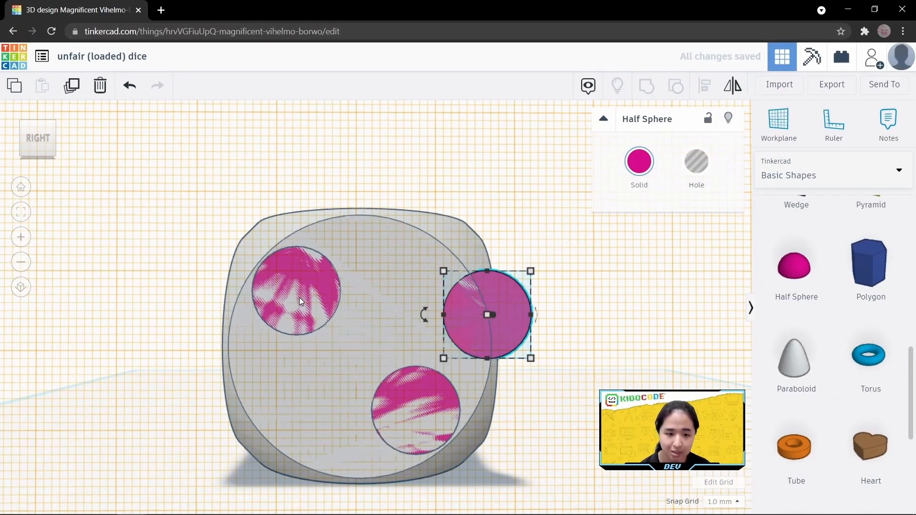
{"action": "left_click", "coordinate": [304, 272], "text": "shift"}
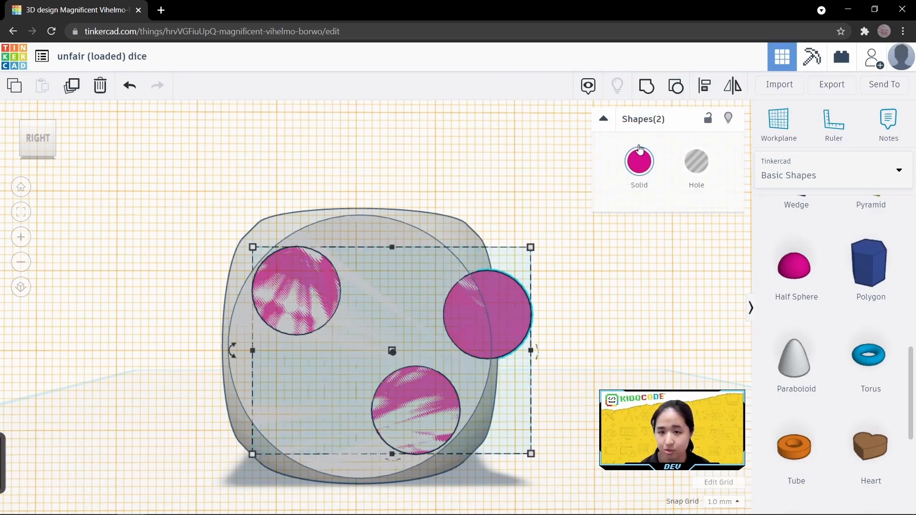
{"action": "key", "text": "l"}
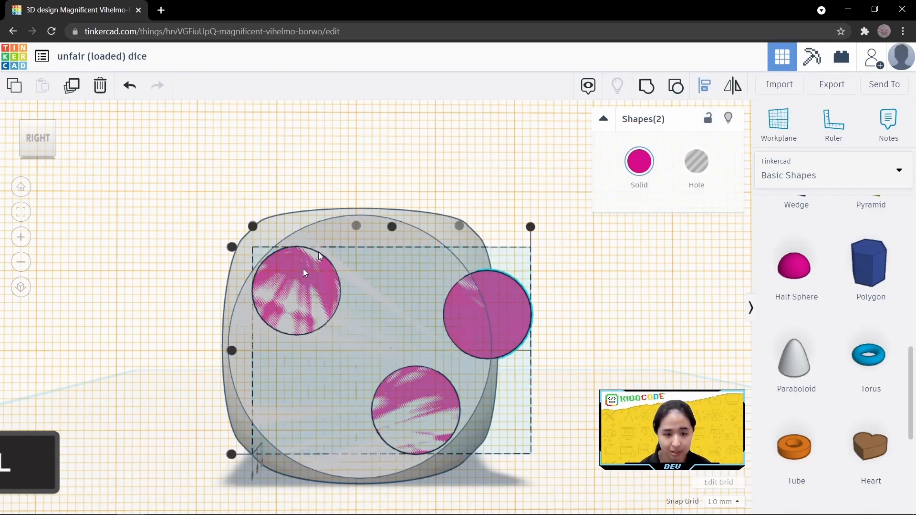
{"action": "left_click", "coordinate": [391, 227]}
{"action": "left_click", "coordinate": [268, 350]}
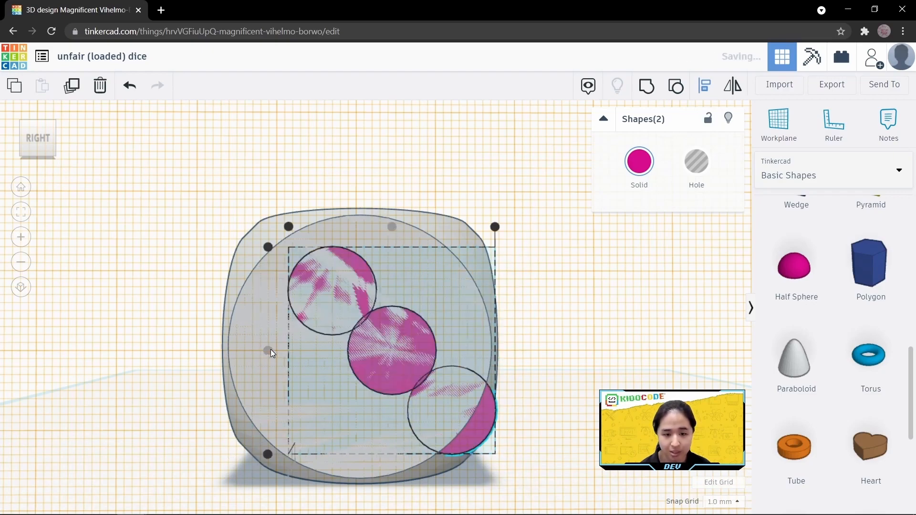
{"action": "left_click", "coordinate": [612, 291]}
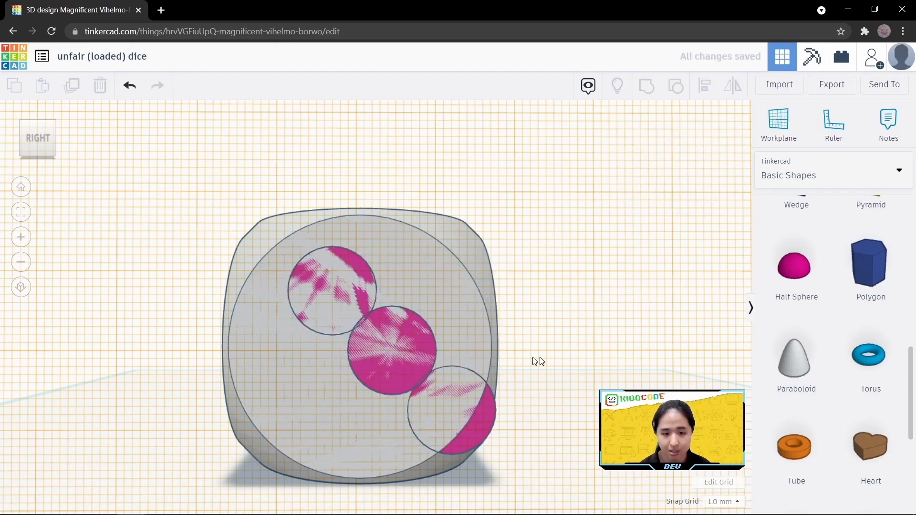
- Ungroup the pair of outer half spheres on the dice's right face
{"action": "left_click", "coordinate": [475, 426]}
{"action": "left_click", "coordinate": [582, 375]}
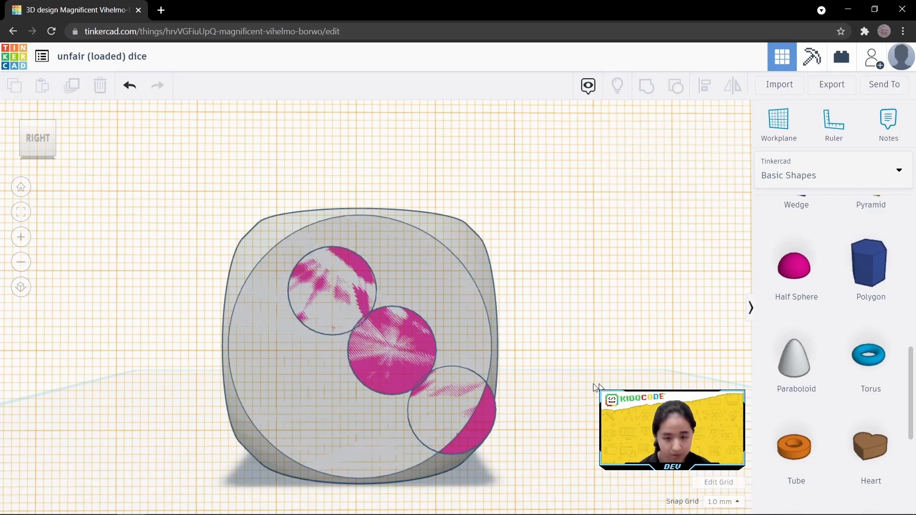
{"action": "left_click", "coordinate": [476, 433]}
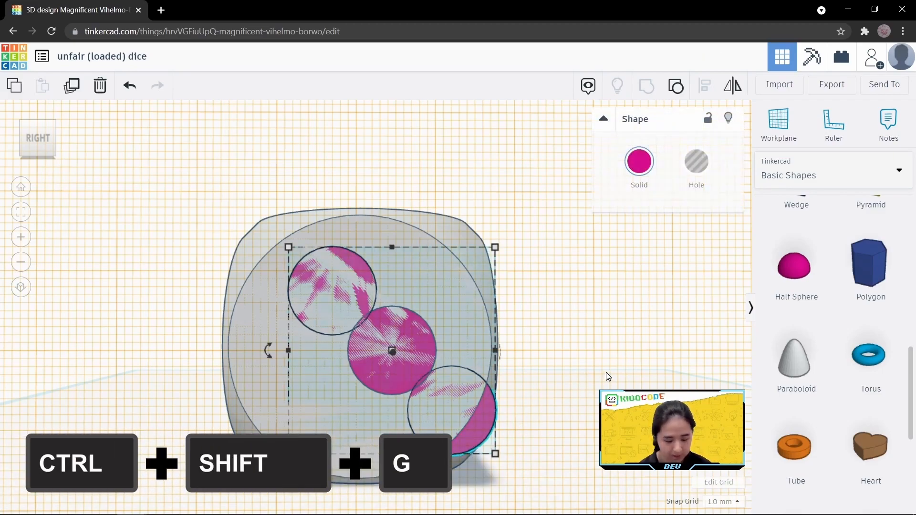
{"action": "key", "text": "ctrl+shift+g"}
{"action": "left_click", "coordinate": [620, 309]}
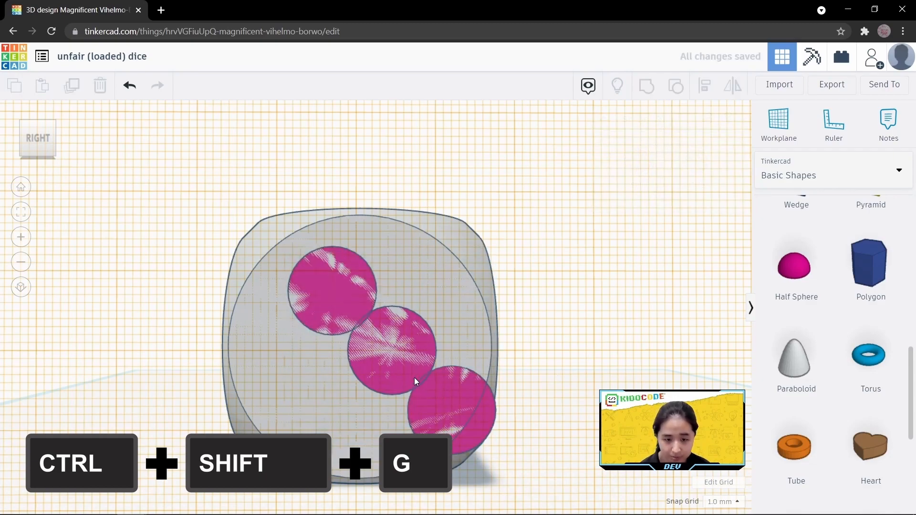
- Scale the lower-right half sphere down to 10 mm in width and height, undoing a first uneven resize
{"action": "left_click", "coordinate": [485, 429]}
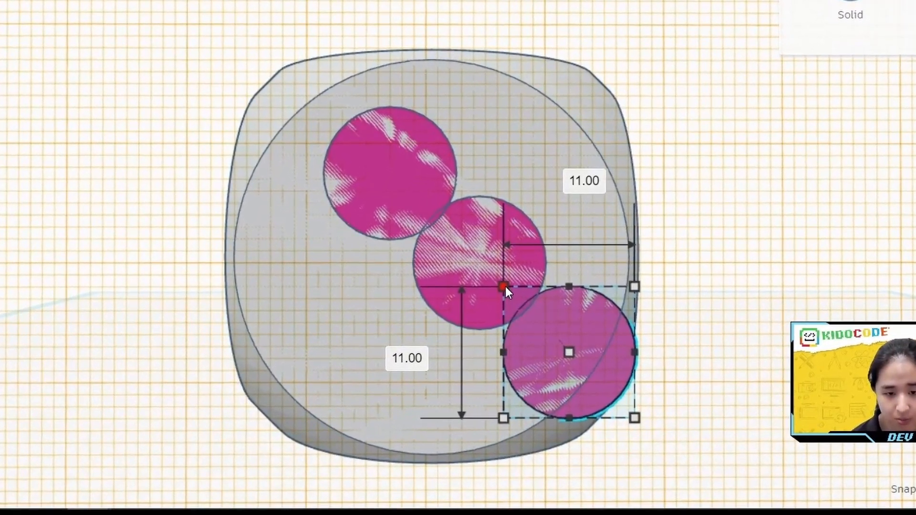
{"action": "left_click_drag", "start_coordinate": [505, 286], "coordinate": [515, 293]}
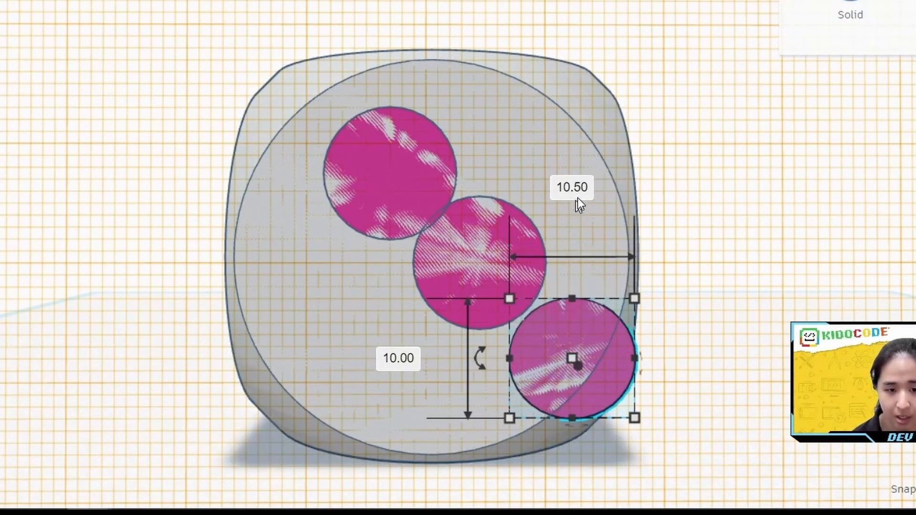
{"action": "key", "text": "ctrl+z"}
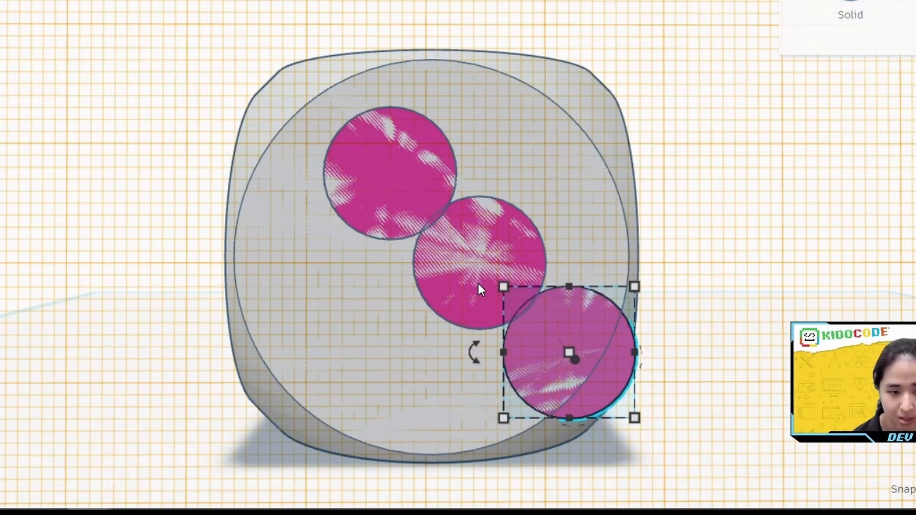
{"action": "left_click_drag", "start_coordinate": [503, 287], "coordinate": [517, 303]}
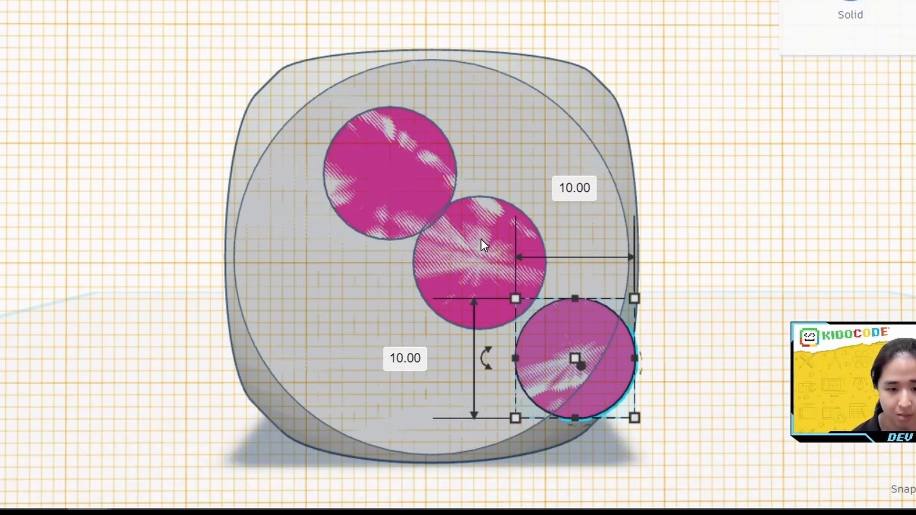
- Scale the middle half sphere proportionally from its upper-left corner to 10 mm in width and height
{"action": "left_click", "coordinate": [457, 219]}
{"action": "mouse_move", "coordinate": [413, 197]}
{"action": "left_mouse_down", "text": "shift"}
{"action": "mouse_move", "coordinate": [432, 212]}
{"action": "mouse_move", "coordinate": [425, 208]}
{"action": "left_mouse_up", "text": "shift"}
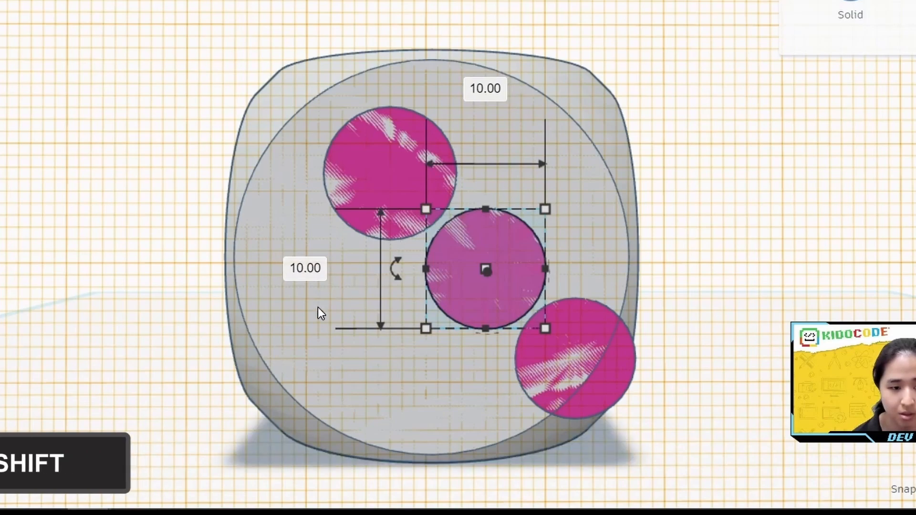
{"action": "left_click", "coordinate": [310, 267]}
{"action": "left_click", "coordinate": [501, 87]}
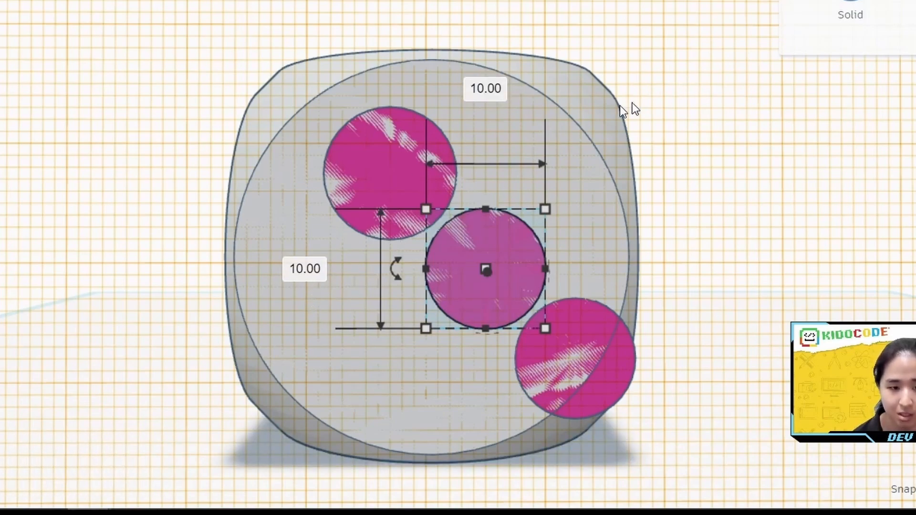
- Scale the upper-left half sphere proportionally from its lower-right corner to 10 mm in width and height
{"action": "left_click", "coordinate": [361, 148]}
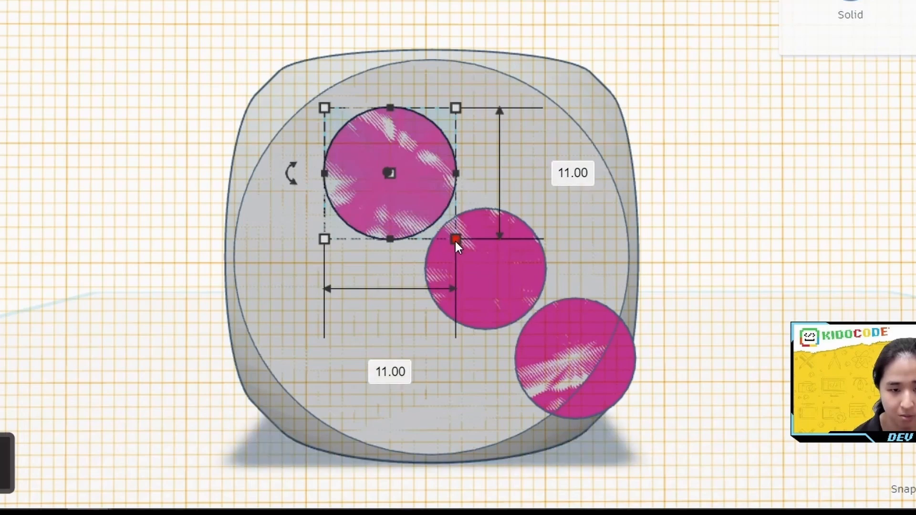
{"action": "left_click_drag", "start_coordinate": [455, 240], "coordinate": [440, 232], "text": "shift"}
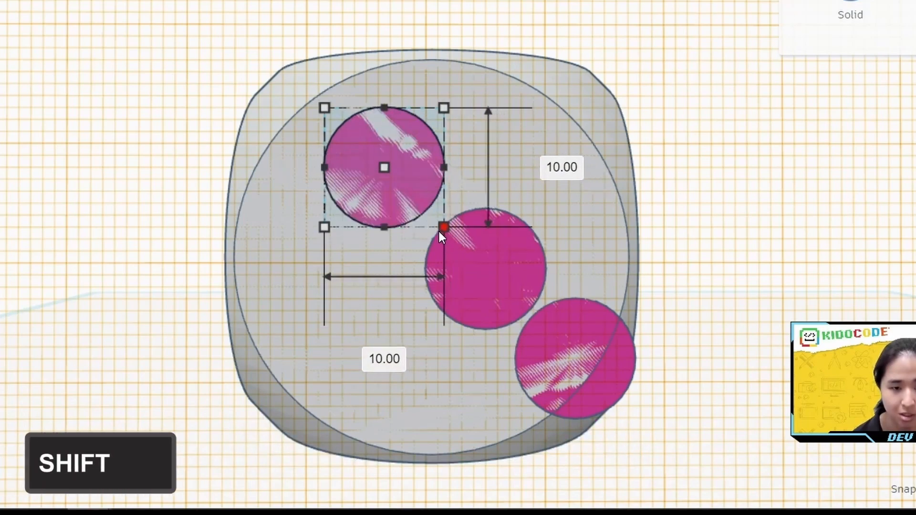
{"action": "left_click", "coordinate": [782, 202]}
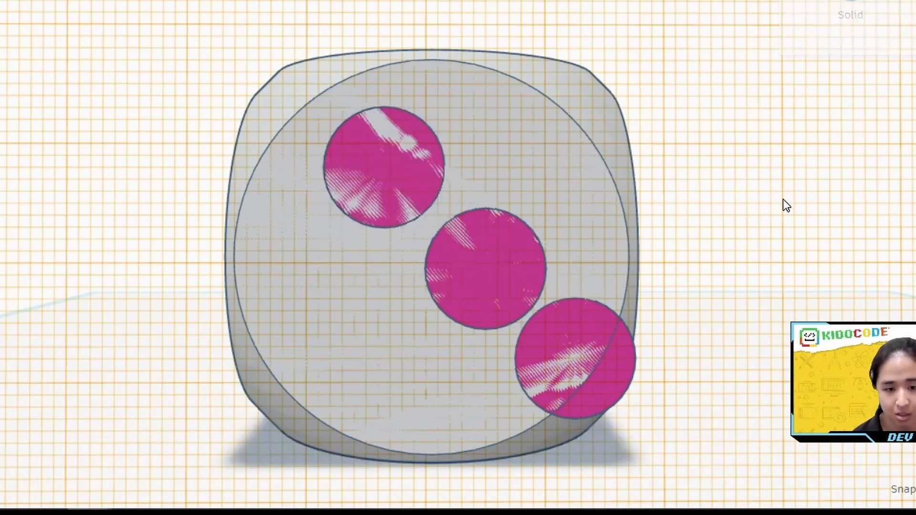
- Move the lower-right half sphere beneath the upper-left one, and align their centres horizontally and vertically so they coincide
{"action": "left_click", "coordinate": [605, 391]}
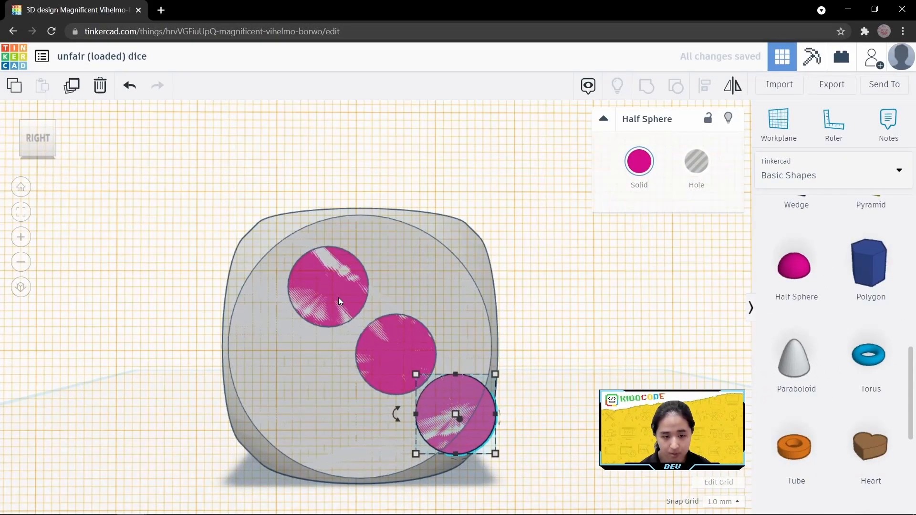
{"action": "left_click", "coordinate": [399, 183]}
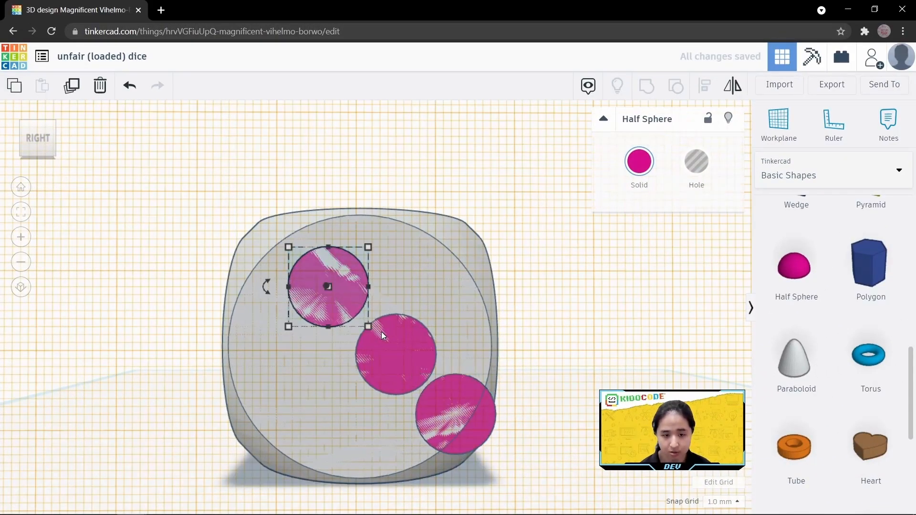
{"action": "left_click_drag", "start_coordinate": [470, 424], "coordinate": [354, 424]}
{"action": "left_click", "coordinate": [337, 289], "text": "shift"}
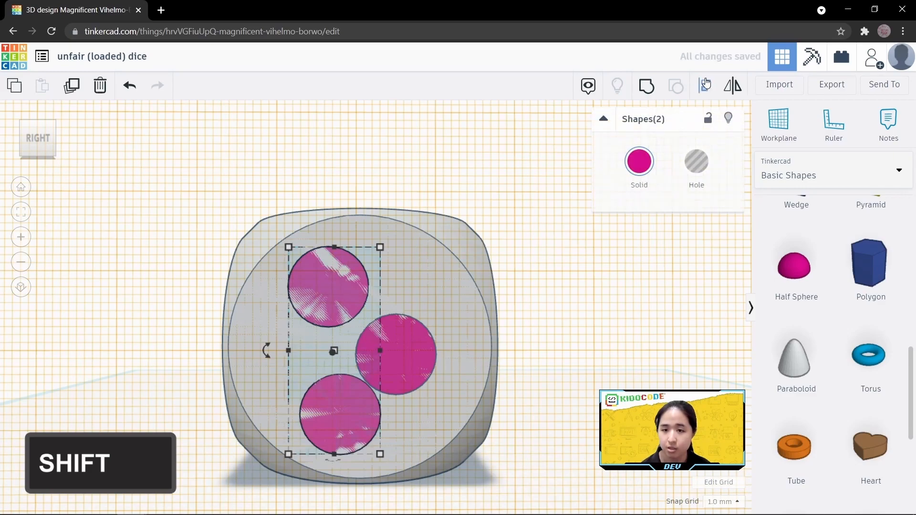
{"action": "key", "text": "l"}
{"action": "left_click", "coordinate": [328, 225]}
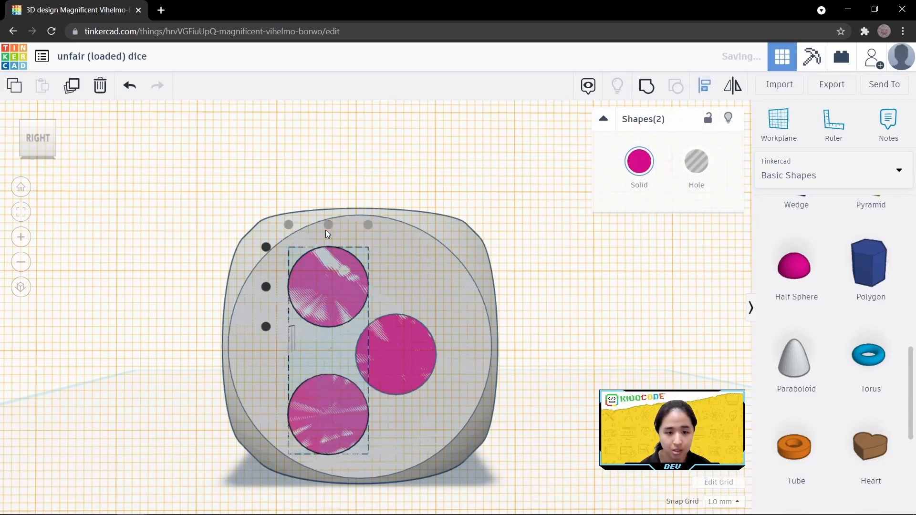
{"action": "left_click", "coordinate": [265, 286]}
{"action": "left_click", "coordinate": [628, 284]}
- Move one of the two coinciding half spheres straight down by 16 mm
{"action": "left_click", "coordinate": [347, 293]}
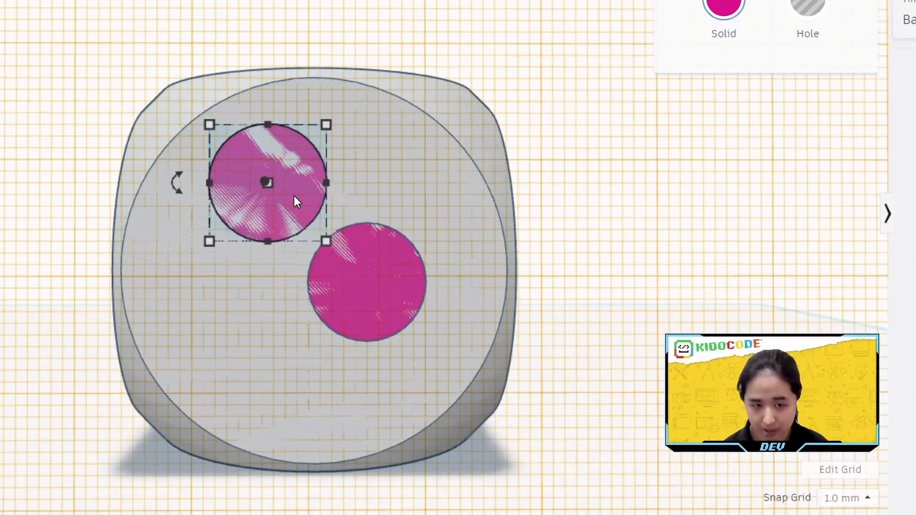
{"action": "left_click_drag", "start_coordinate": [297, 202], "coordinate": [302, 380], "text": "alt"}
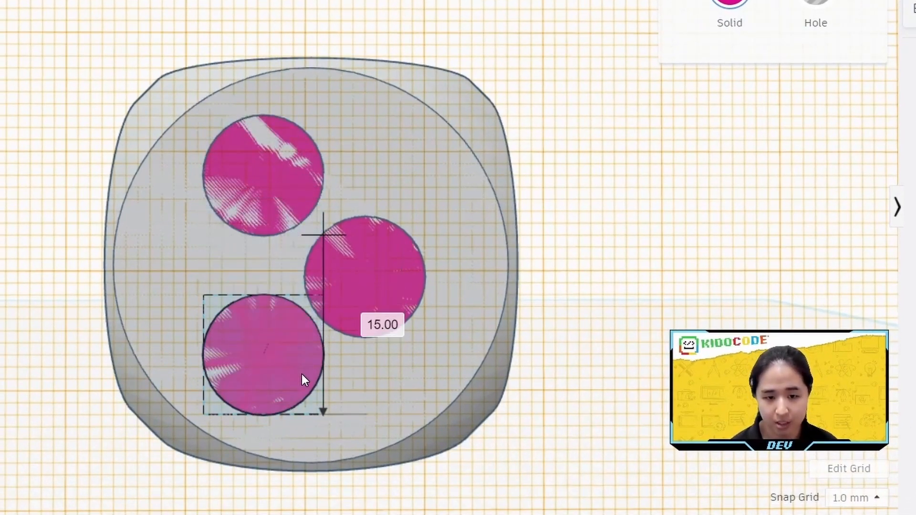
{"action": "left_click", "coordinate": [387, 328]}
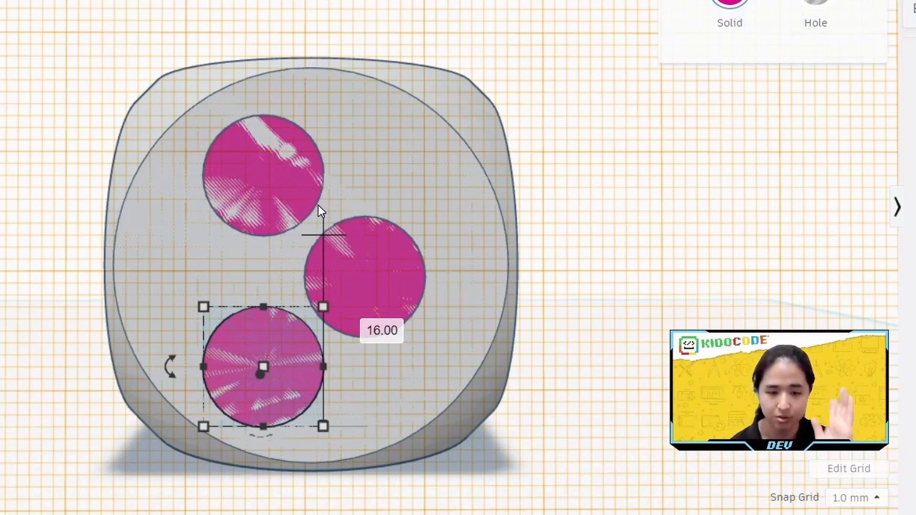
- Move the lower half sphere 16 mm to the right so it lies diagonally from the upper-left one
{"action": "left_click_drag", "start_coordinate": [299, 377], "coordinate": [482, 373]}
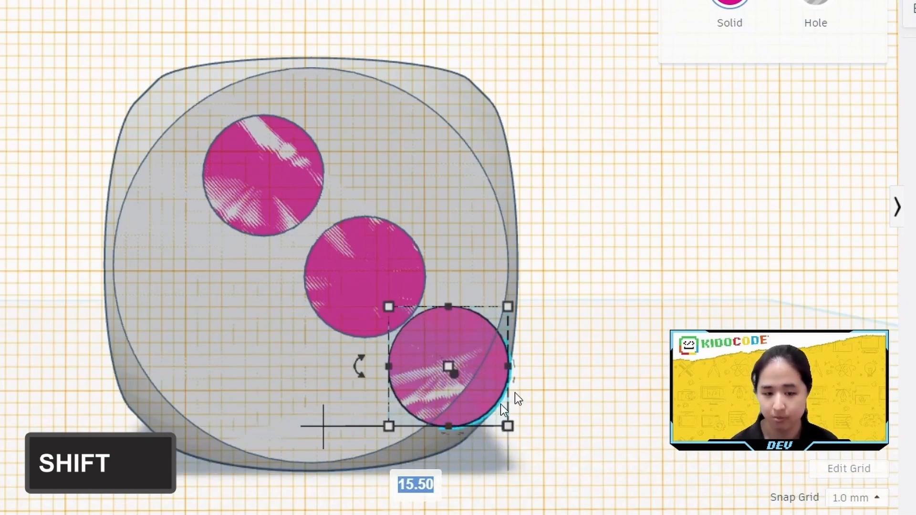
{"action": "scroll", "coordinate": [546, 368], "scroll_direction": "up", "scroll_amount": 5}
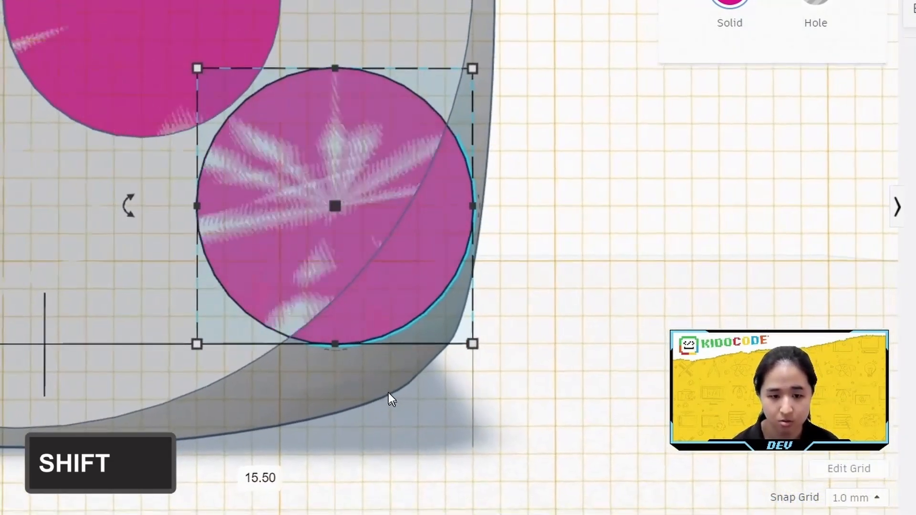
{"action": "scroll", "coordinate": [388, 398], "scroll_direction": "down", "scroll_amount": 2}
{"action": "left_click", "coordinate": [271, 417]}
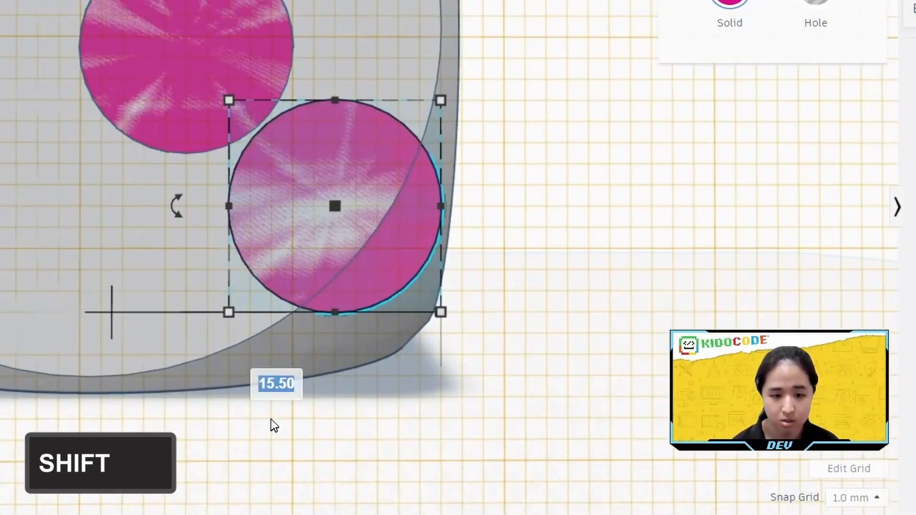
{"action": "type", "text": "16"}
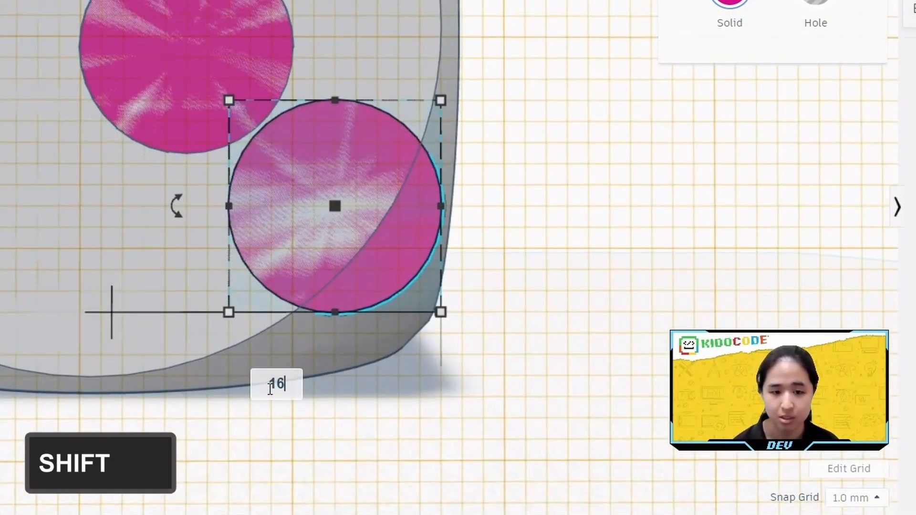
{"action": "key", "text": "Return"}
{"action": "left_click", "coordinate": [665, 195]}
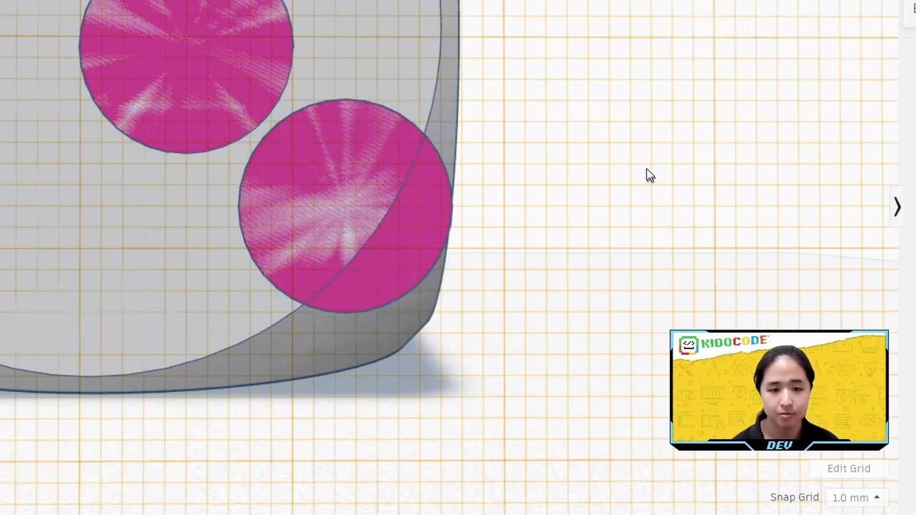
- Group the upper-left and lower-right half spheres on the dice's right face
{"action": "scroll", "coordinate": [645, 156], "scroll_direction": "down", "scroll_amount": 2}
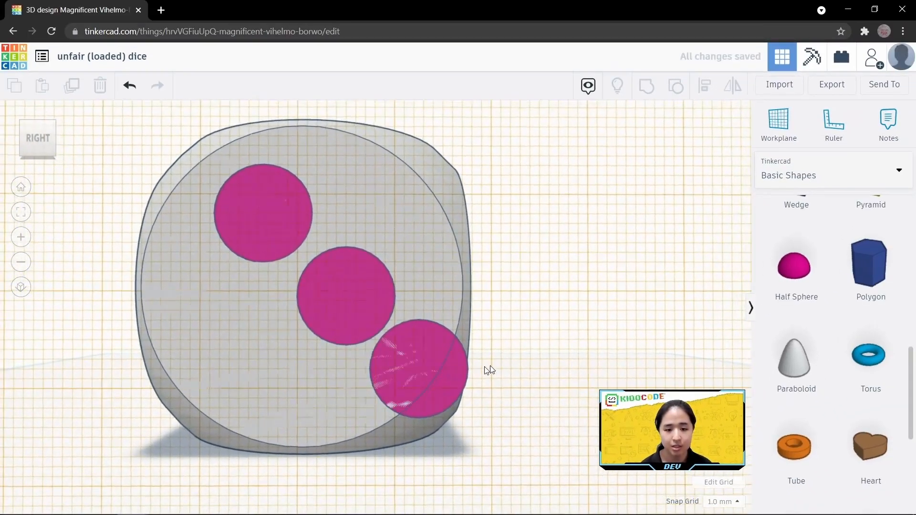
{"action": "left_click", "coordinate": [479, 388]}
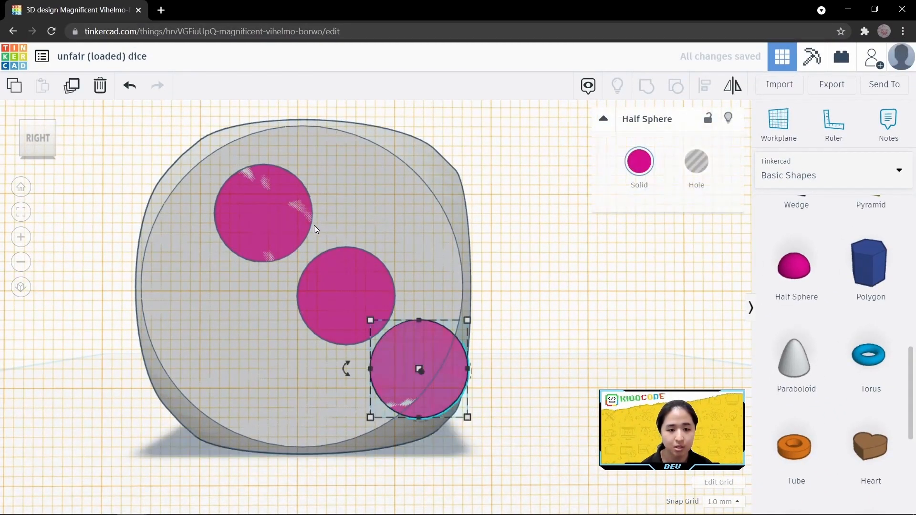
{"action": "left_click", "coordinate": [262, 213], "text": "shift"}
{"action": "key", "text": "ctrl+g"}
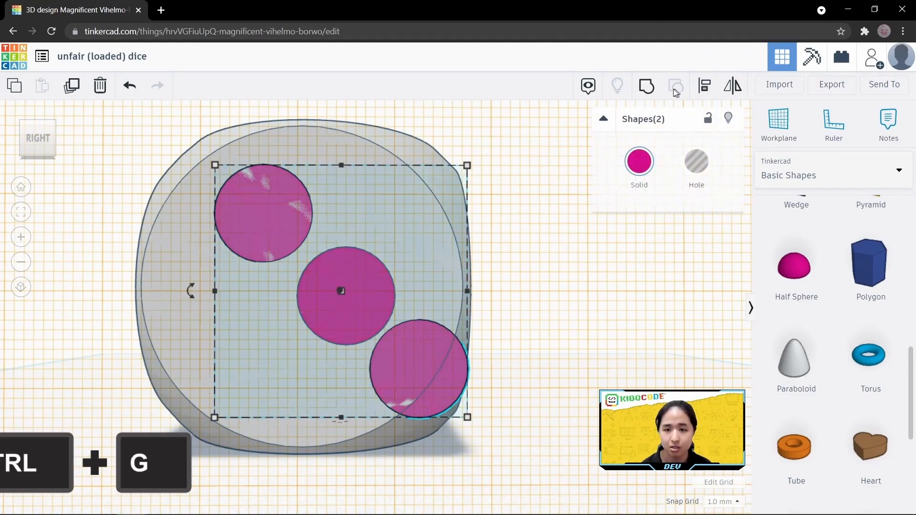
{"action": "left_click", "coordinate": [645, 87]}
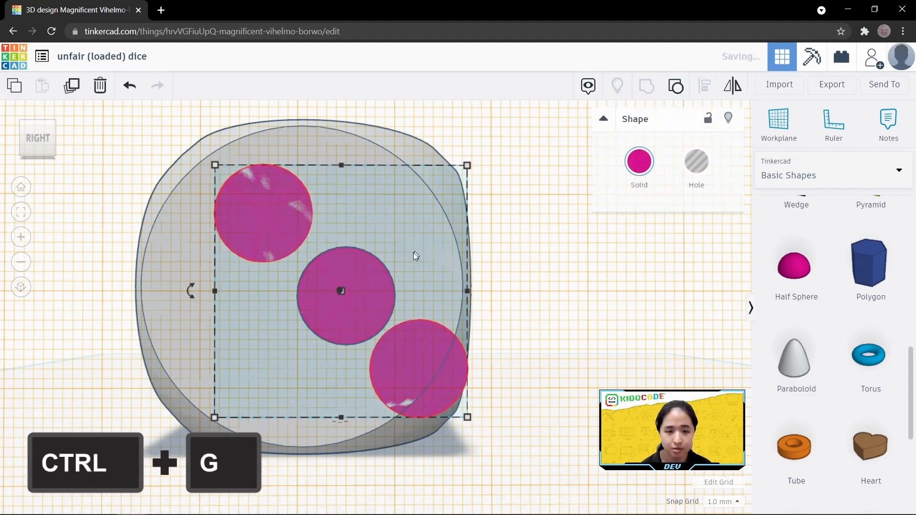
- Centre the middle half sphere horizontally and vertically on the outer pair, and group all three dots
{"action": "left_click", "coordinate": [331, 313], "text": "shift"}
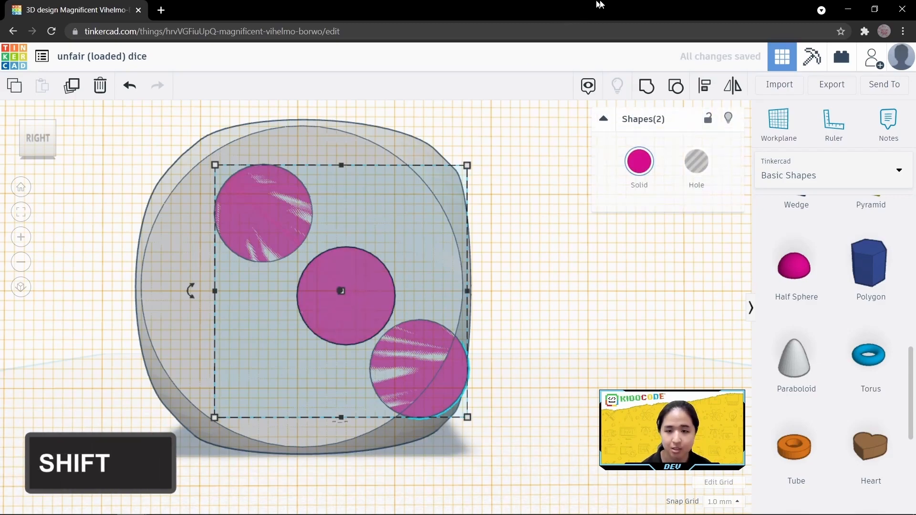
{"action": "key", "text": "l"}
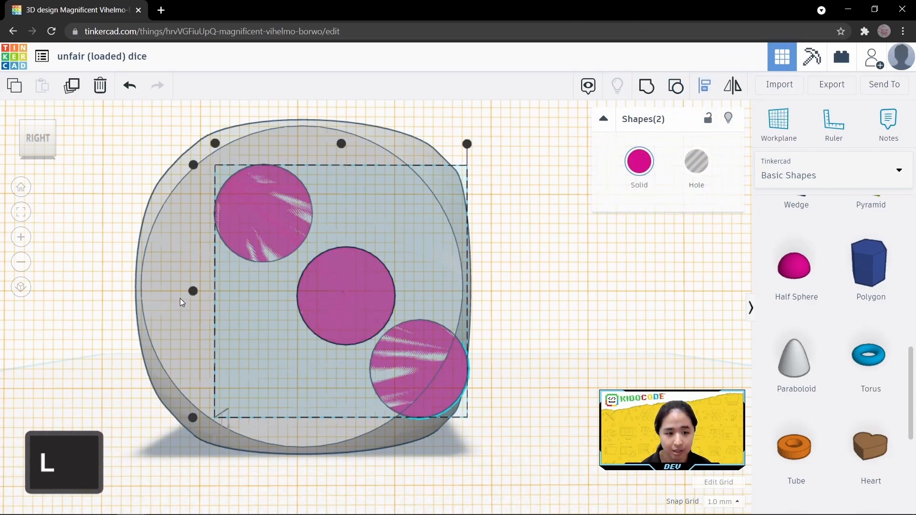
{"action": "left_click", "coordinate": [193, 290]}
{"action": "left_click", "coordinate": [340, 144]}
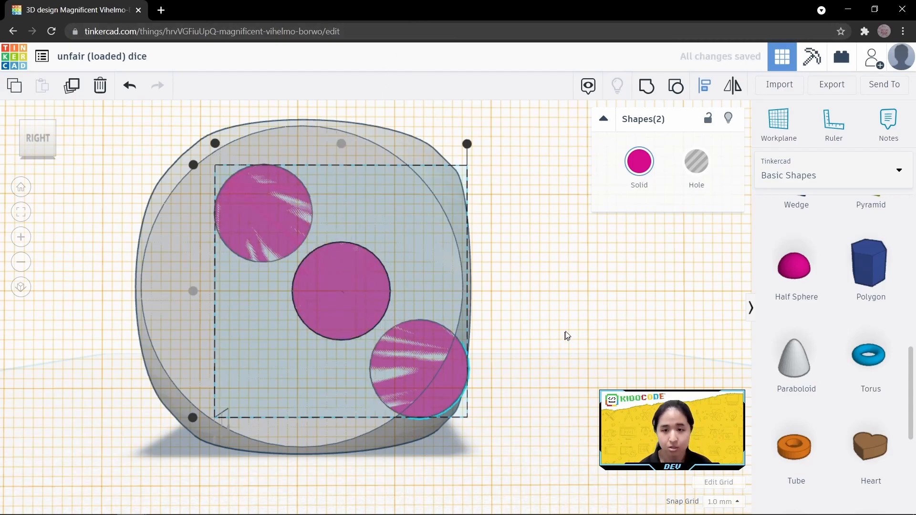
{"action": "key", "text": "ctrl+g"}
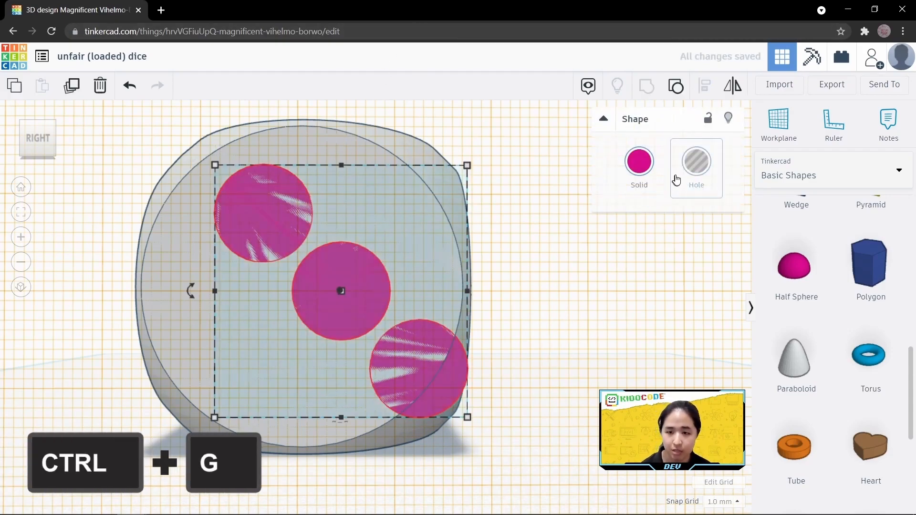
- Turn the three-dot group into a hole and centre it horizontally and vertically on the dice's right face
{"action": "left_click", "coordinate": [700, 167]}
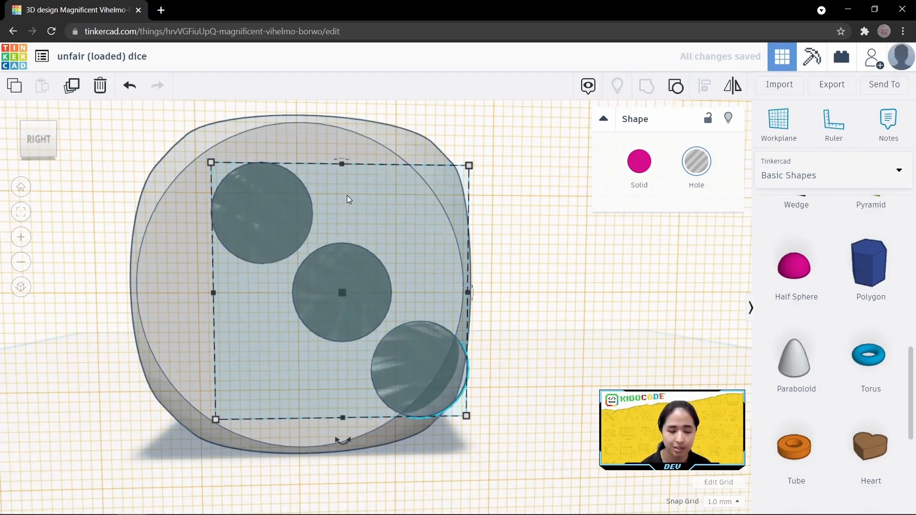
{"action": "left_click_drag", "start_coordinate": [493, 131], "coordinate": [139, 411]}
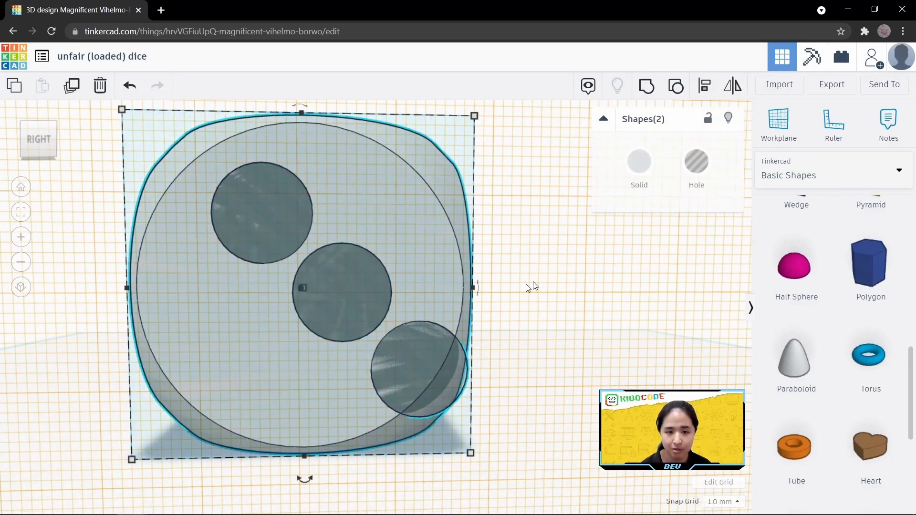
{"action": "key", "text": "l"}
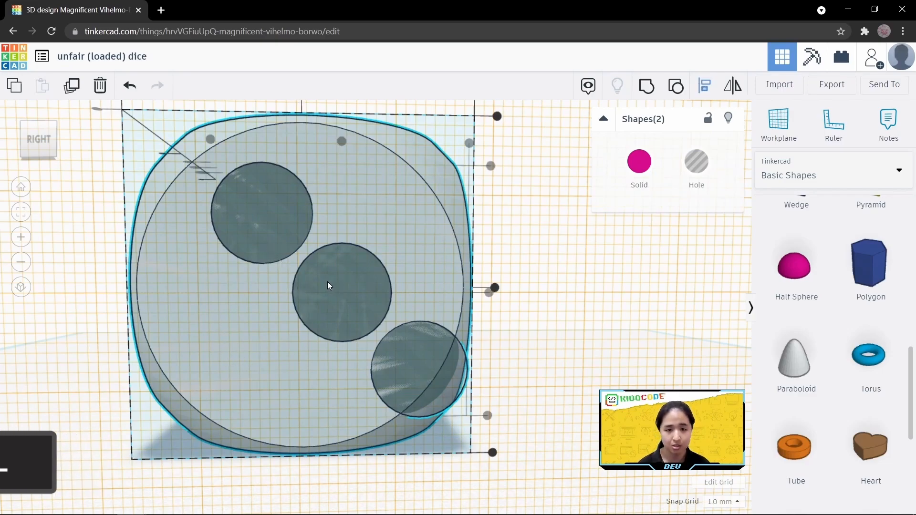
{"action": "scroll", "coordinate": [351, 210], "scroll_direction": "down", "scroll_amount": 3}
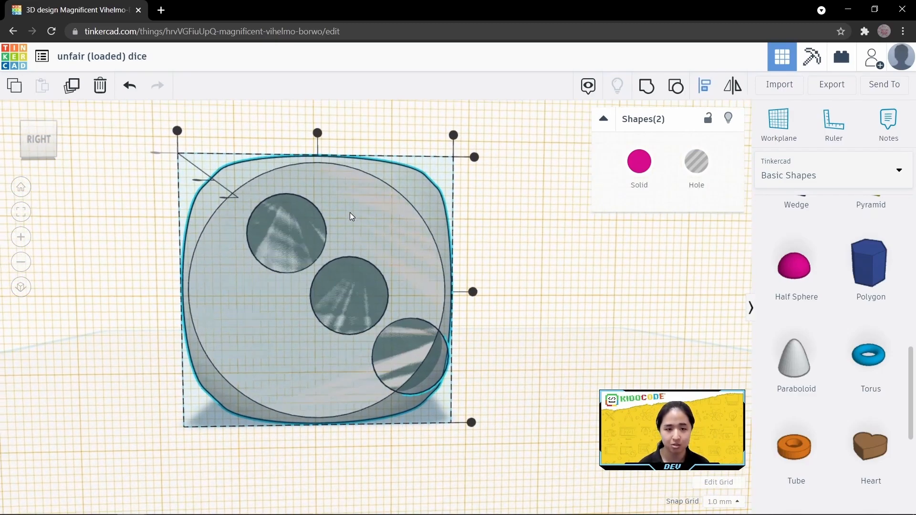
{"action": "left_click", "coordinate": [321, 142]}
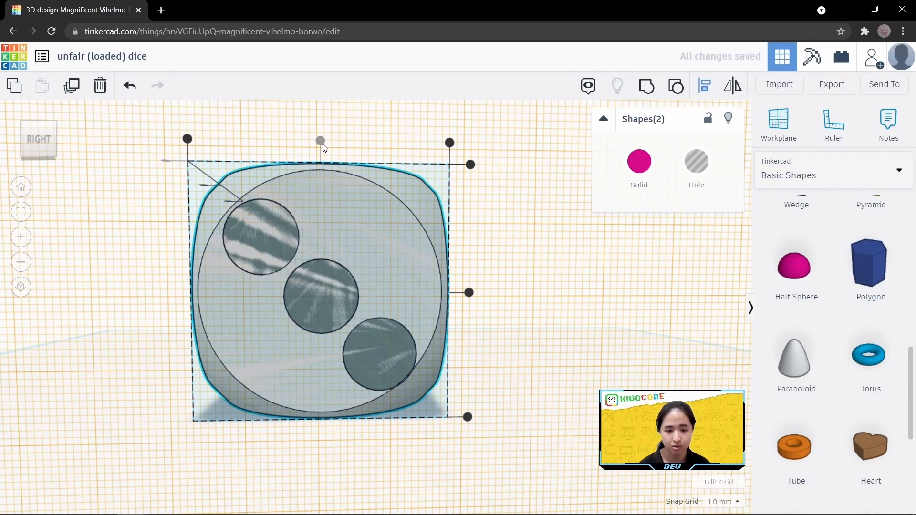
{"action": "left_click", "coordinate": [469, 292]}
- Group the dice with the three-dot hole to cut the dots into its right face, and inspect the result
{"action": "key", "text": "ctrl+g"}
{"action": "left_click_drag", "start_coordinate": [508, 198], "coordinate": [180, 403]}
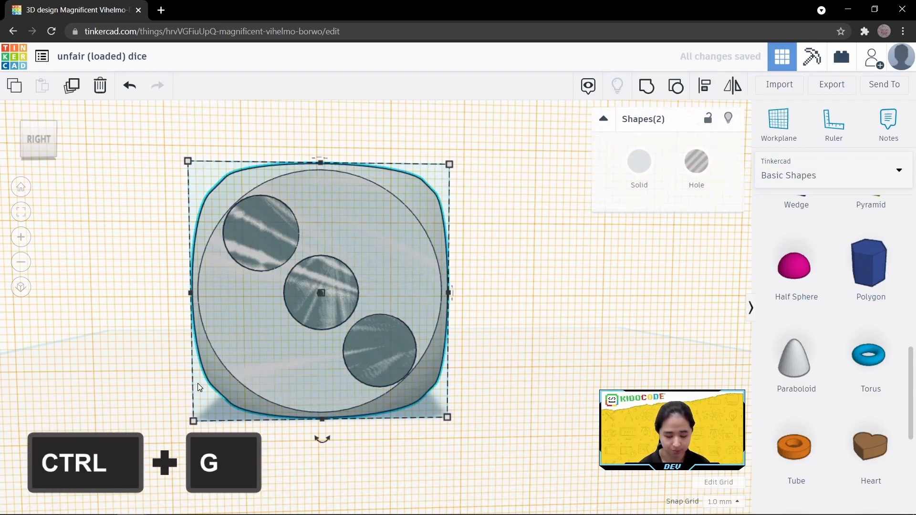
{"action": "key", "text": "ctrl+g"}
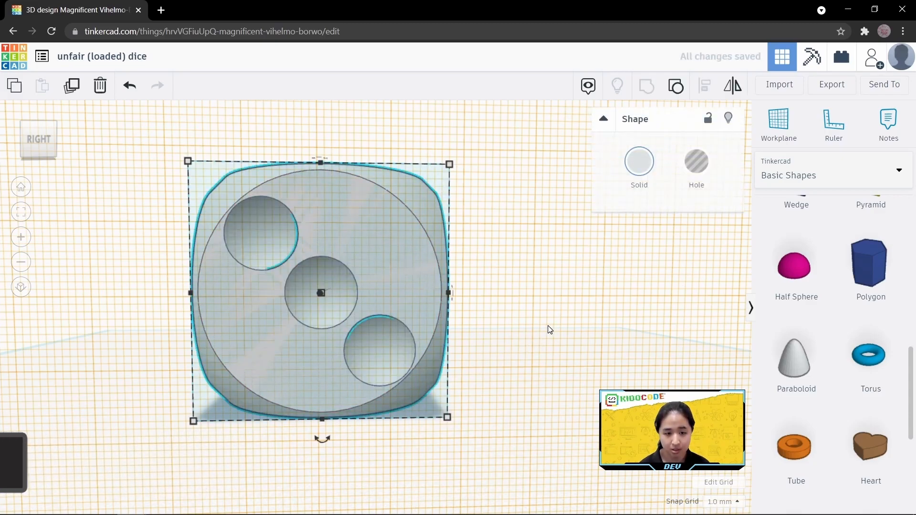
{"action": "left_click", "coordinate": [548, 348]}
{"action": "right_click_drag", "start_coordinate": [548, 349], "coordinate": [356, 371]}
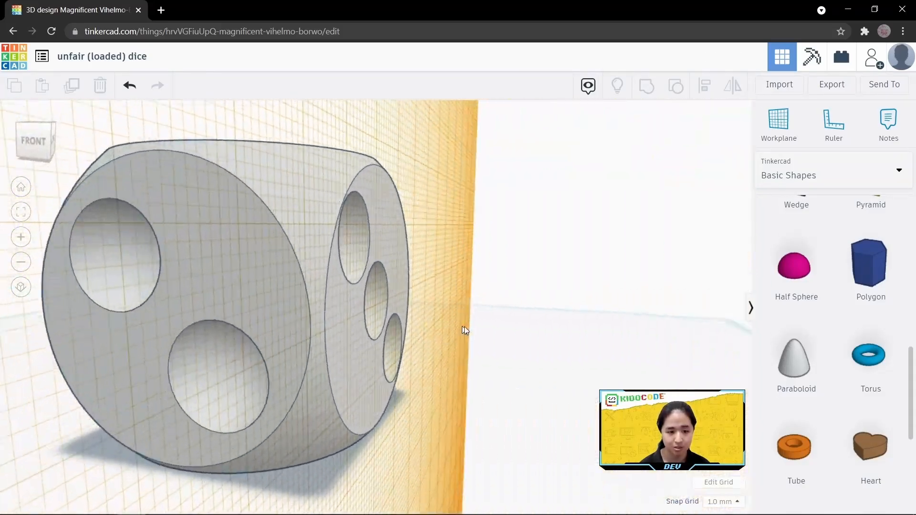